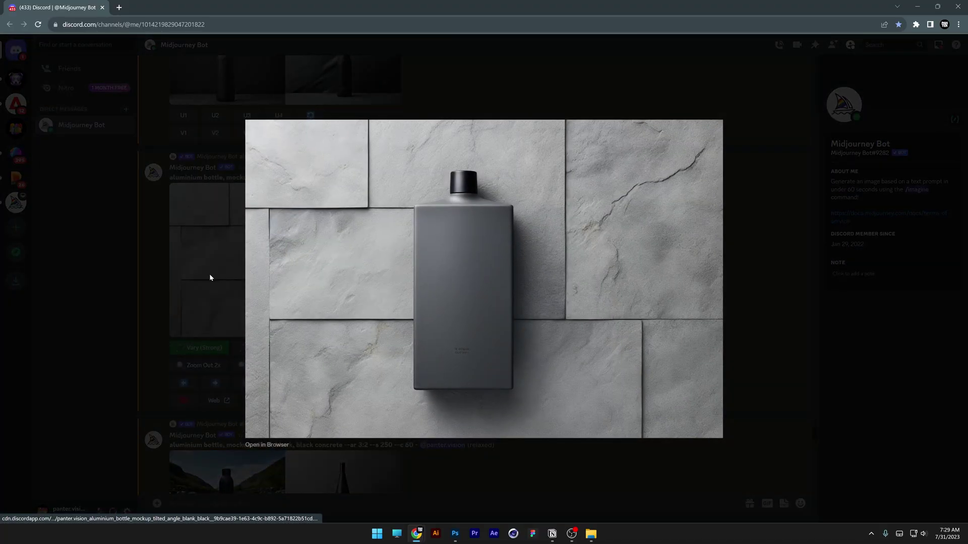
Preview the Midjourney bottle-among-leaves image and close it to compare the renders.
click(209, 277)
scroll(604, 320, down, 5)
scroll(603, 322, up, 1)
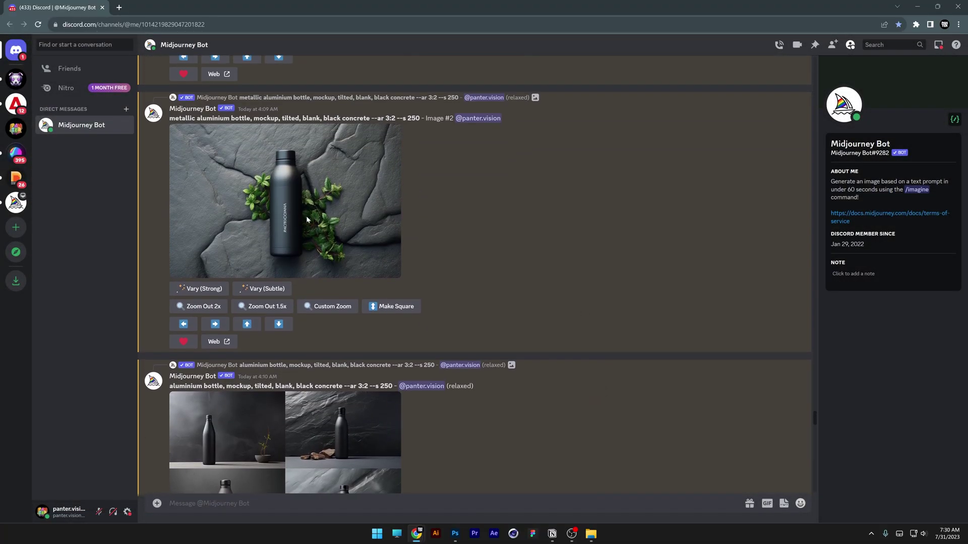
click(306, 219)
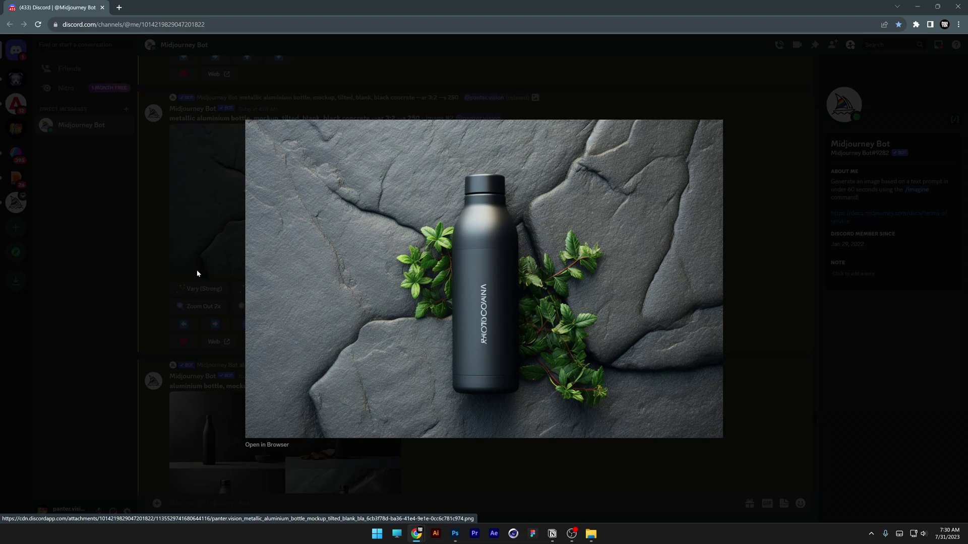
click(197, 273)
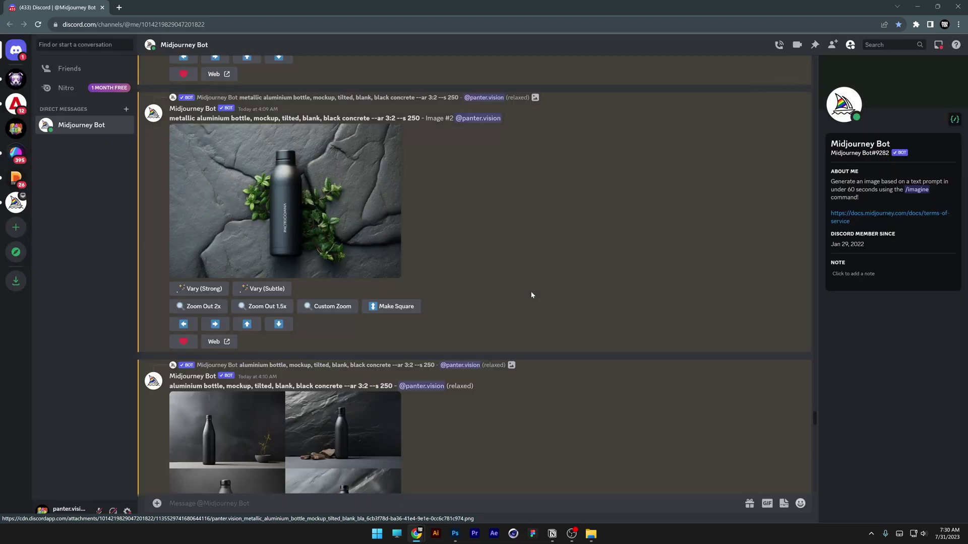
scroll(531, 294, down, 3)
Check the tilted black bottle image and highlight its prompt: aluminium bottle, mockup, tilted angle, blank, black concrete.
click(272, 313)
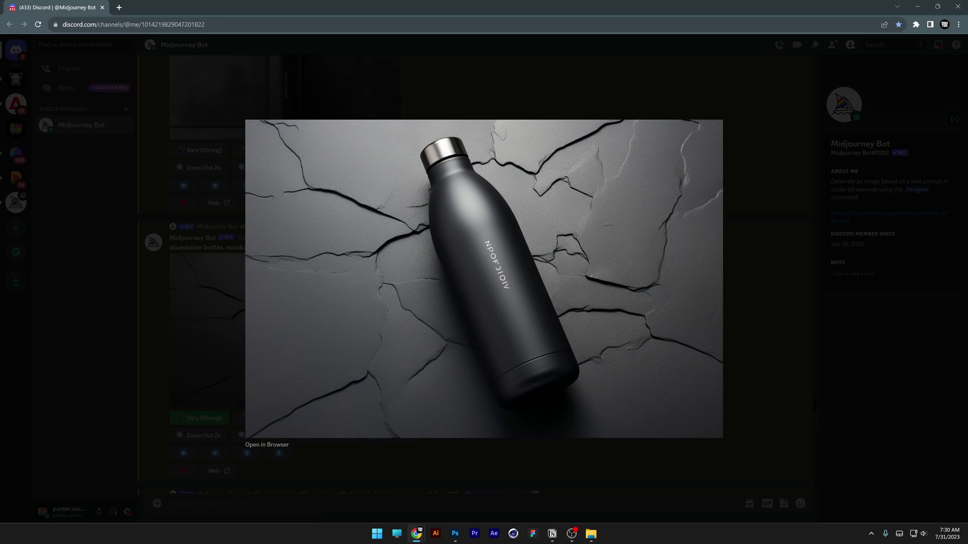
click(164, 249)
drag(169, 248, 190, 248)
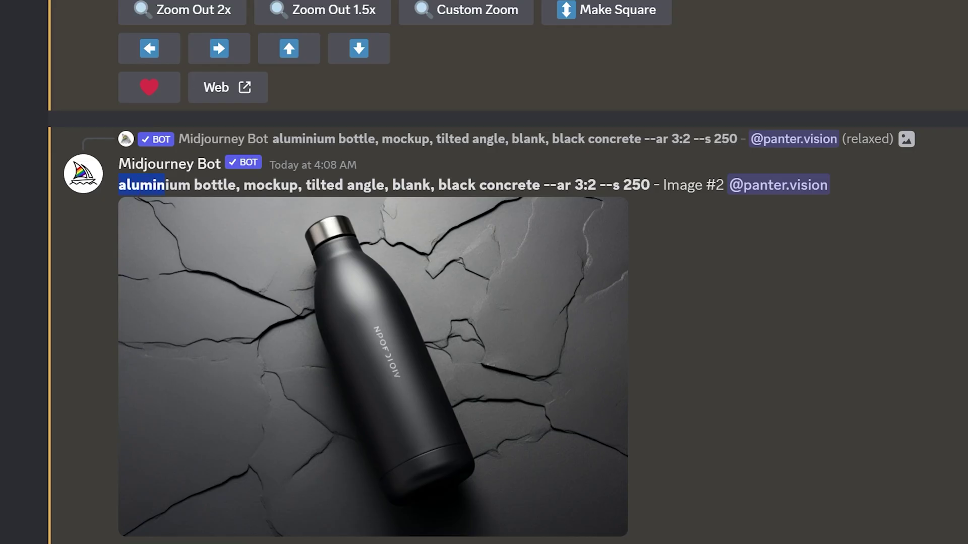
drag(165, 185, 595, 185)
Open bottle.png and confirm in Image Size that it measures 5376 × 3584 px.
click(340, 263)
click(118, 244)
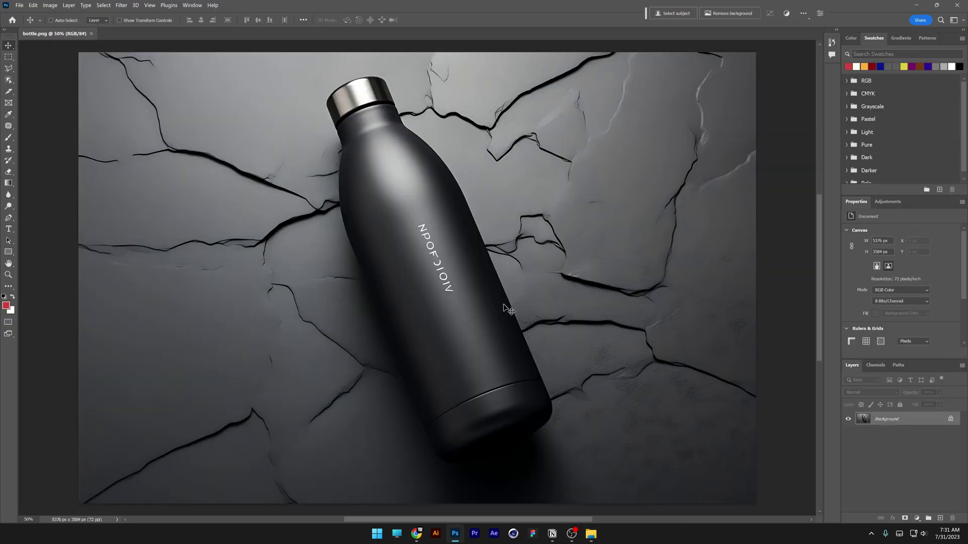
key(ctrl+alt+i)
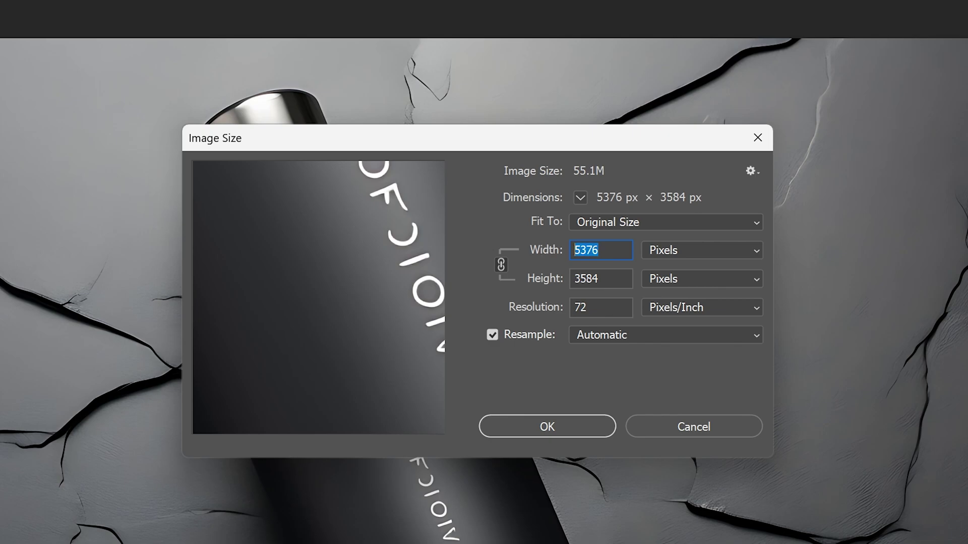
key(Tab)
key(Right)
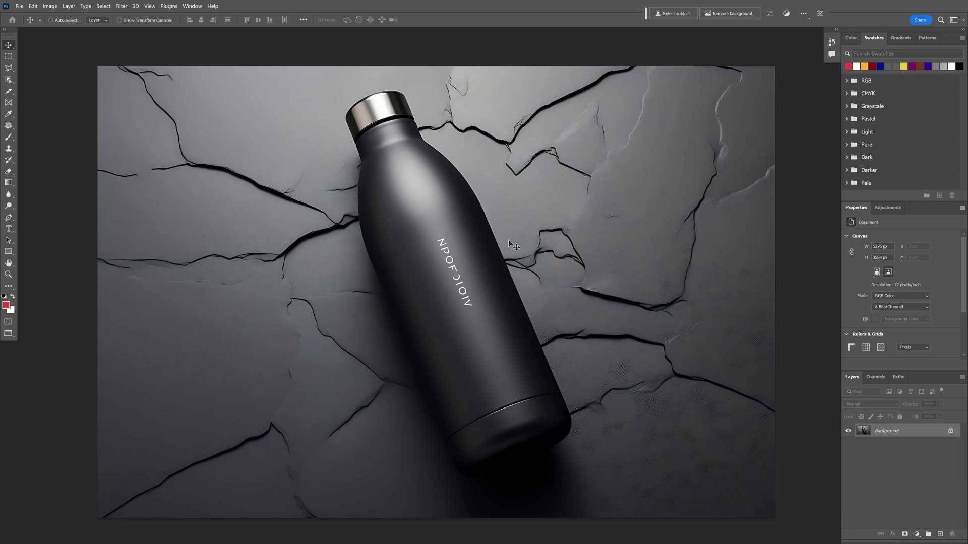
Duplicate the photo onto Layer 1 and bring the bottle's lettering into view.
key(ctrl+j)
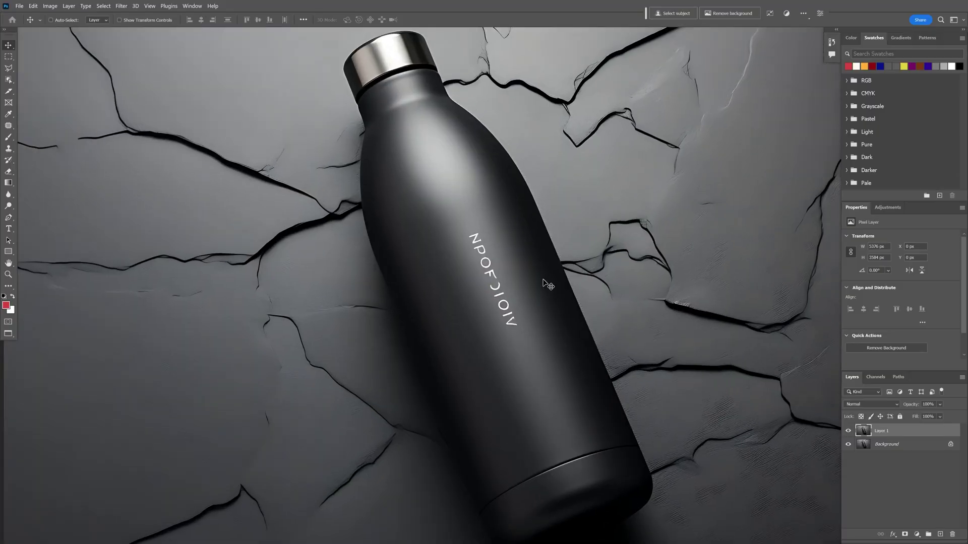
scroll(516, 278, up, 5)
drag(516, 278, 493, 281)
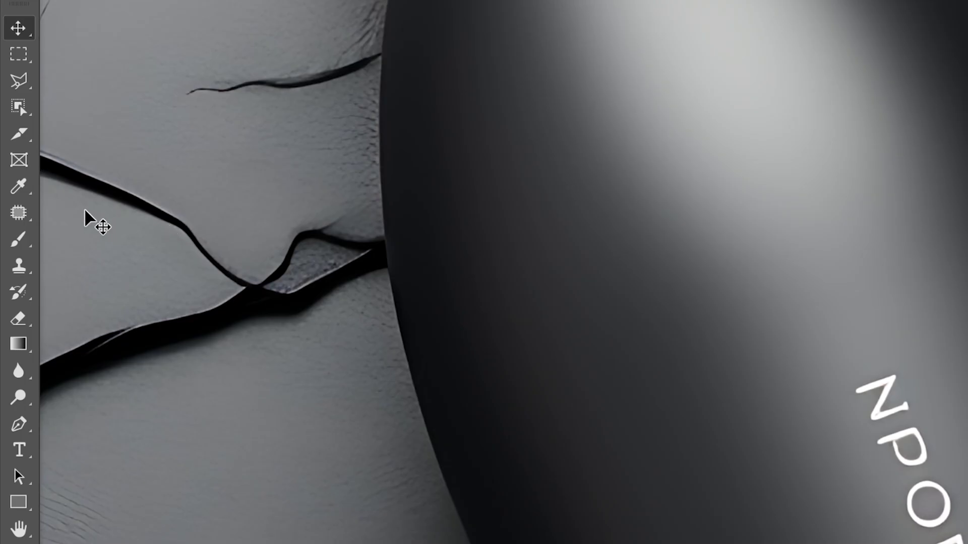
Patch the printed lettering away with clean bottle surface using the Patch Tool.
click(9, 126)
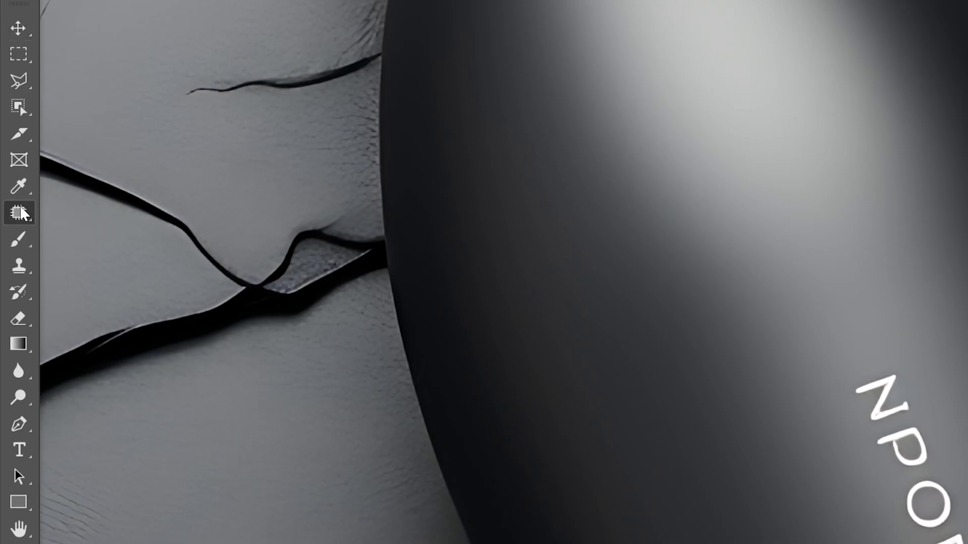
click(102, 270)
mouse_move(351, 144)
mouse_down()
mouse_move(327, 186)
mouse_move(355, 253)
mouse_move(381, 267)
mouse_move(402, 249)
mouse_move(358, 143)
mouse_up()
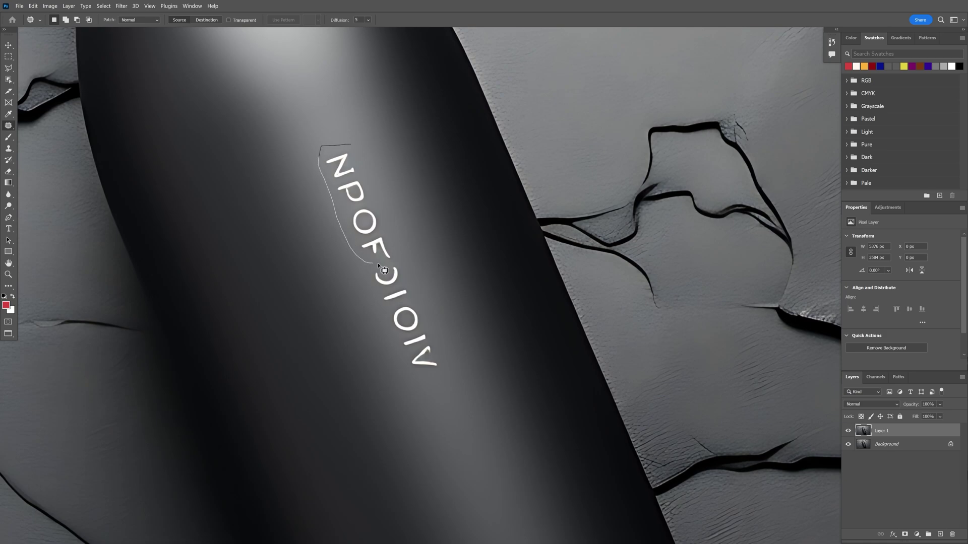
scroll(358, 144, down, 2)
drag(344, 119, 438, 345)
key(ctrl+d)
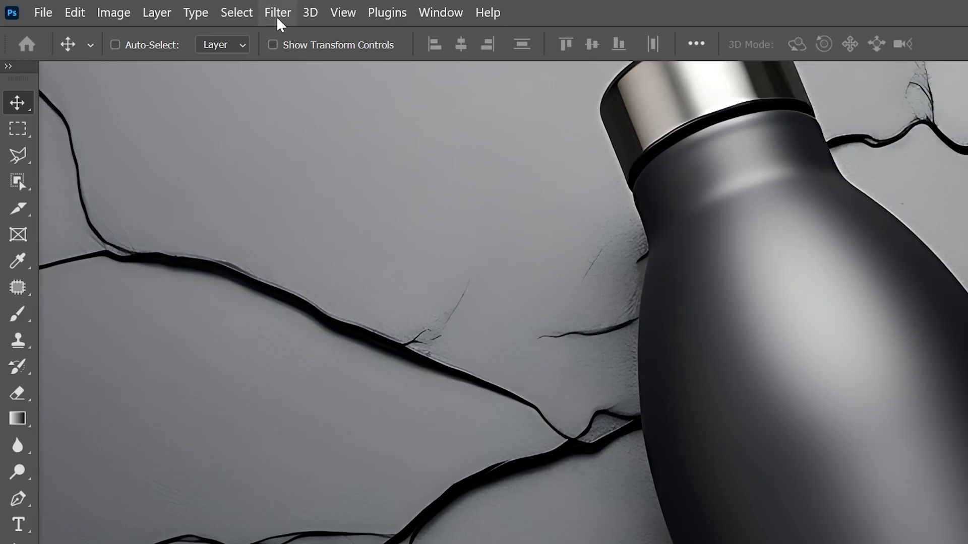
Add 6.78% uniform noise to Layer 1, then merge it down into the Background.
click(121, 7)
mouse_move(148, 134)
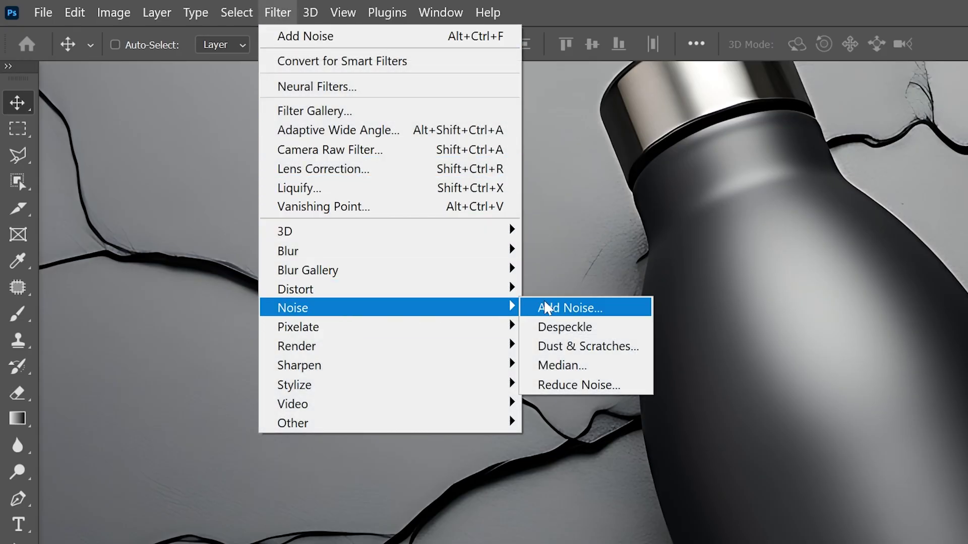
click(545, 308)
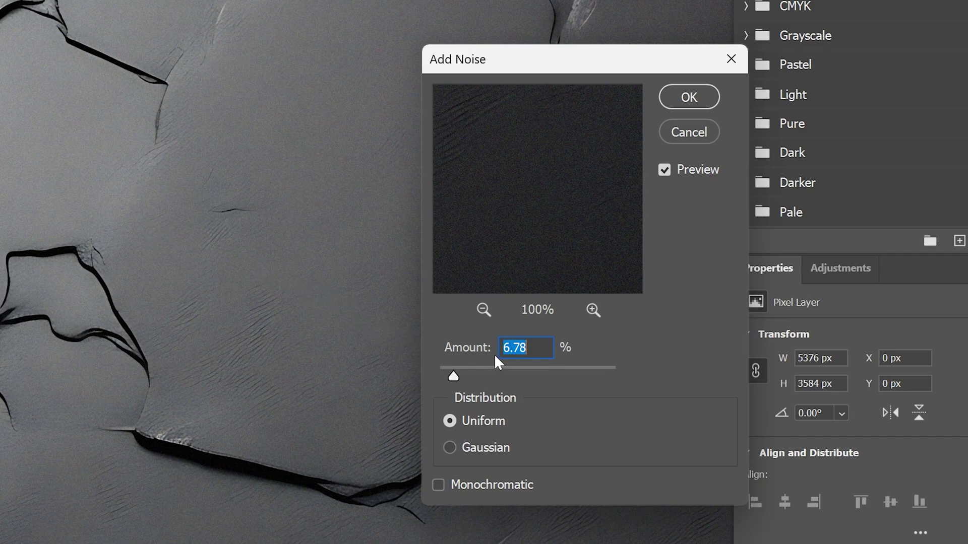
click(746, 242)
click(689, 97)
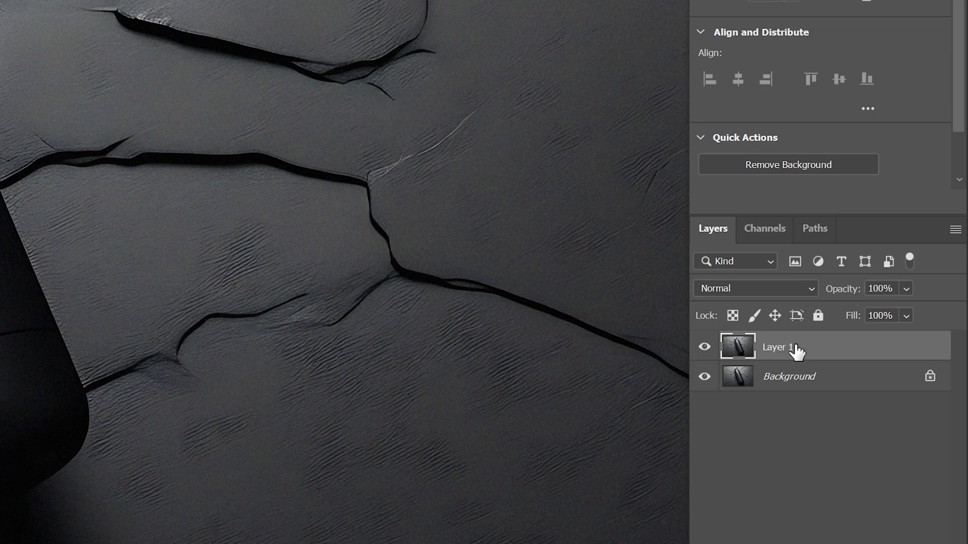
right_click(795, 348)
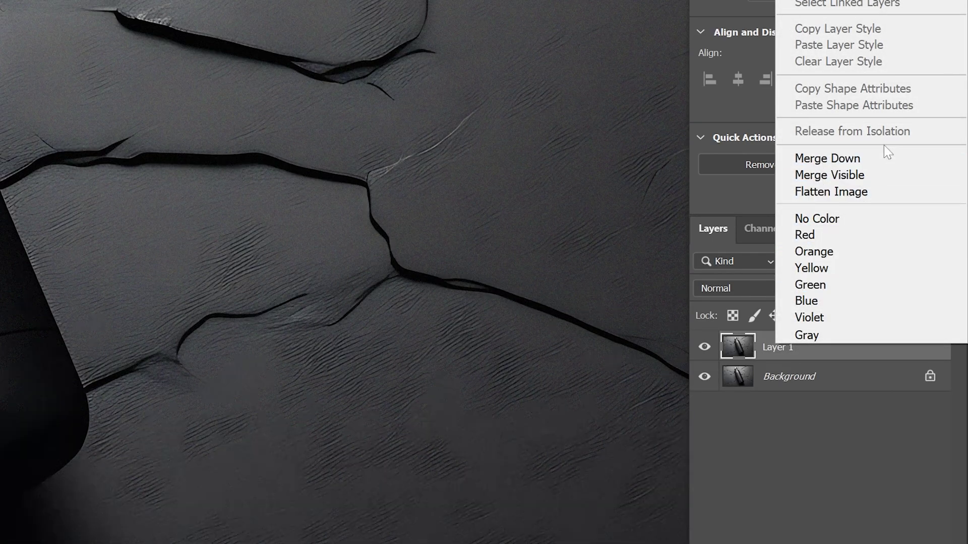
click(882, 157)
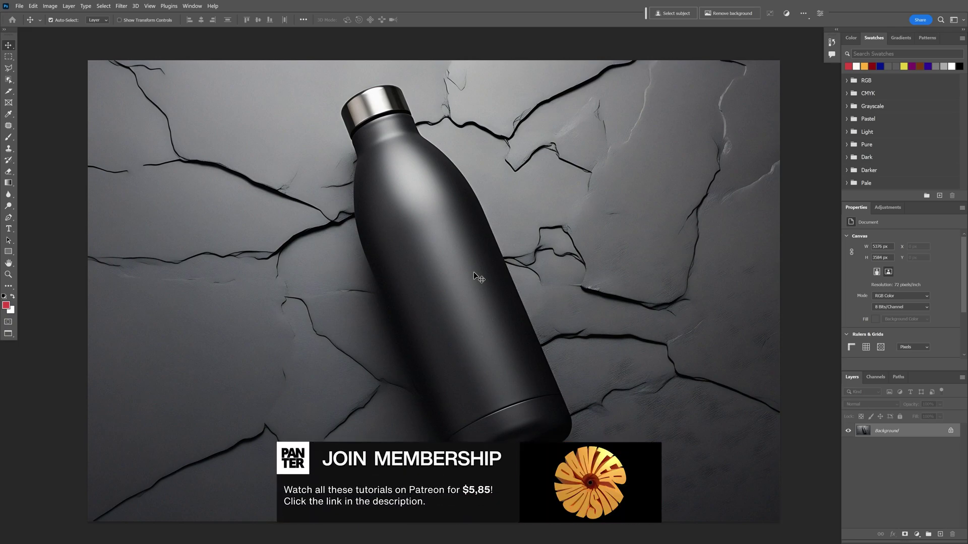
Duplicate the photo and rotate the copy about 21.5° so the bottle stands upright along a vertical guide.
key(ctrl+j)
key(ctrl+t)
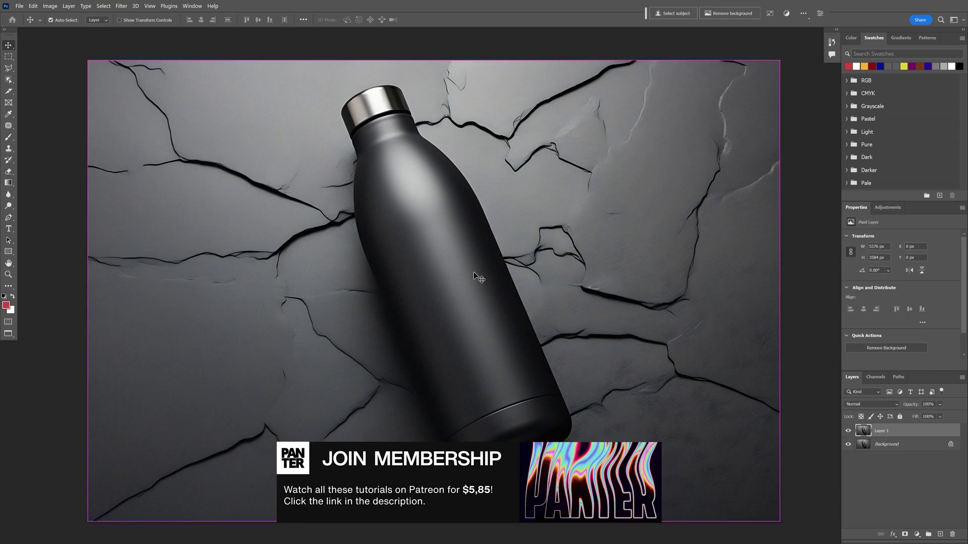
drag(781, 55, 819, 208)
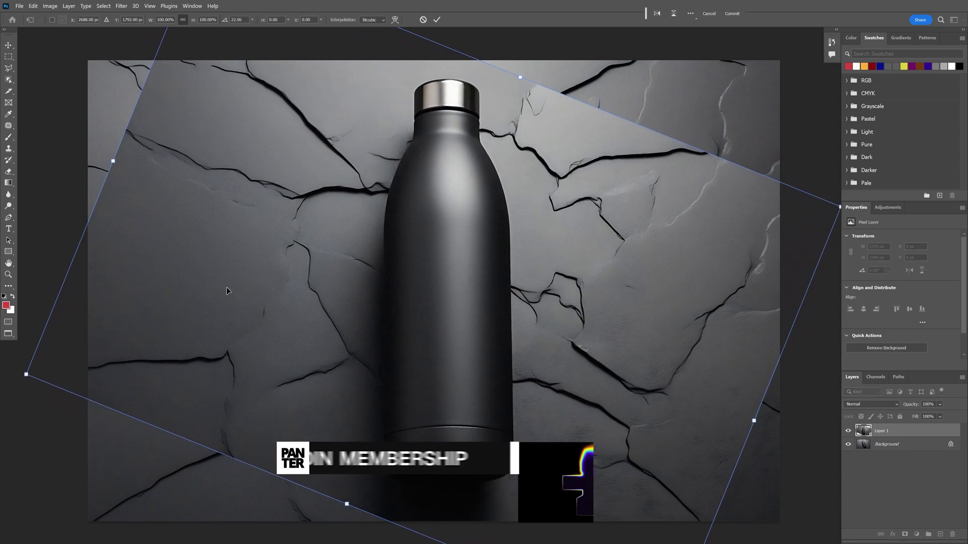
key(ctrl+r)
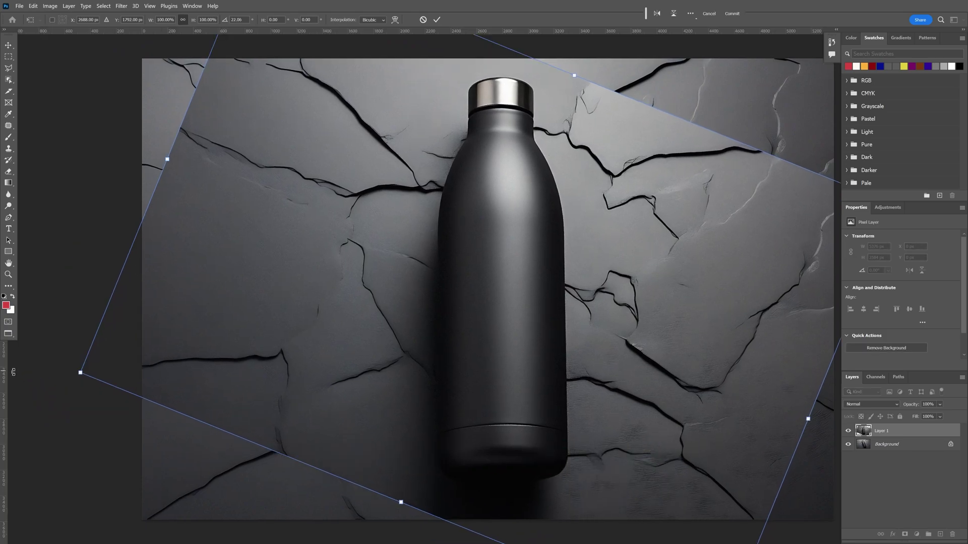
drag(5, 362, 577, 327)
scroll(120, 368, up, 2)
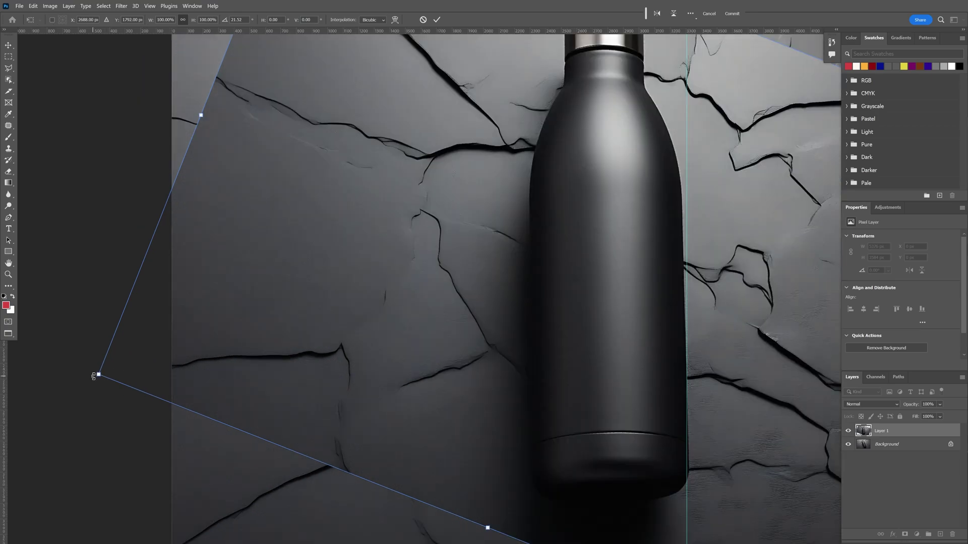
drag(93, 376, 92, 363)
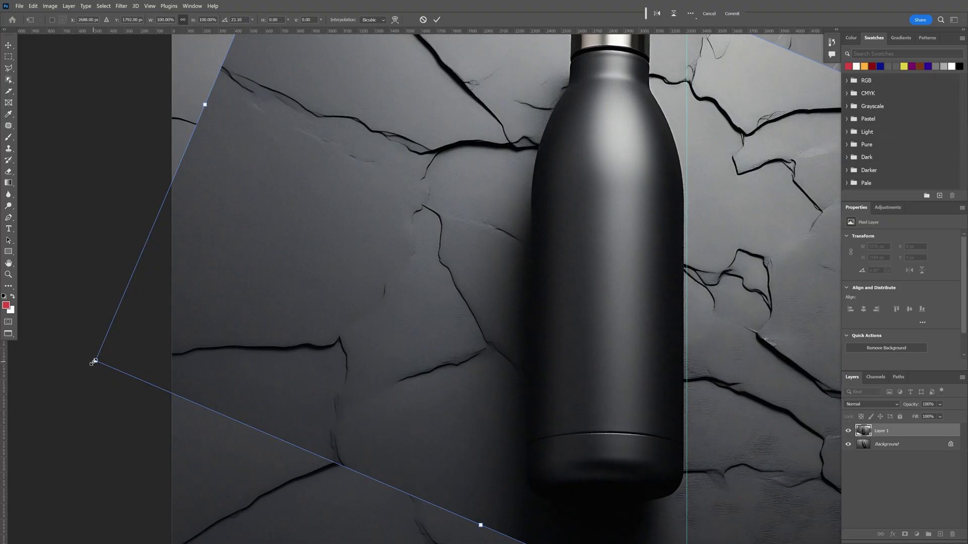
key(Return)
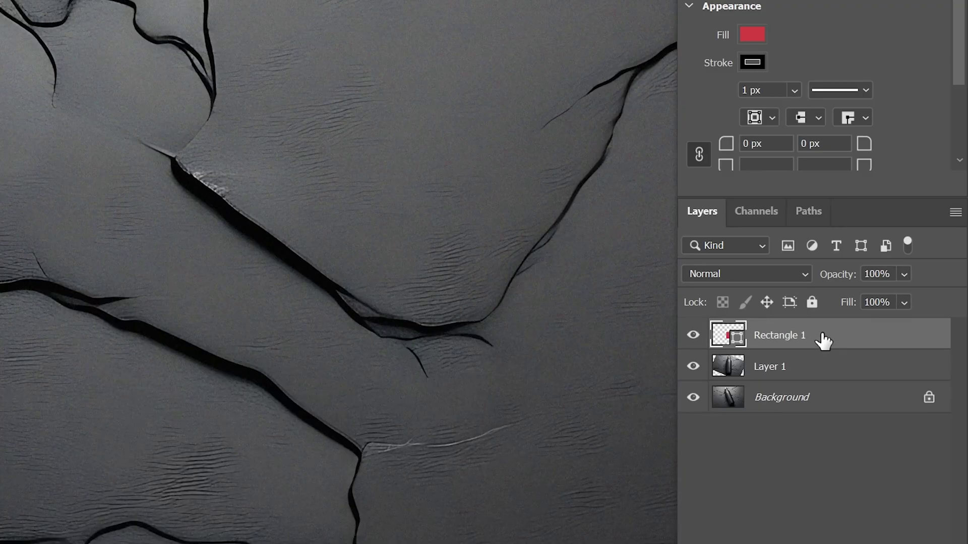
Convert the red Rectangle 1 layer into a smart object.
right_click(903, 430)
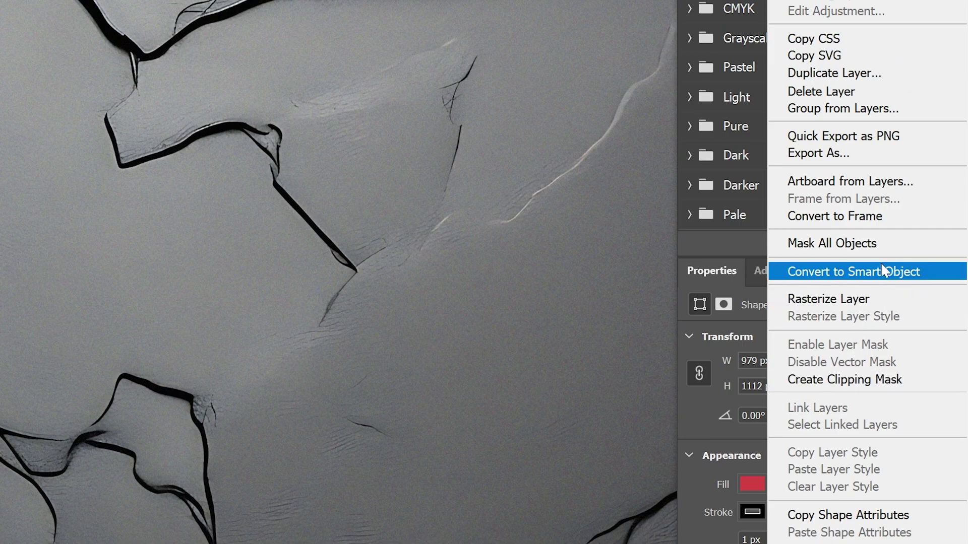
click(881, 263)
Warp the red label with the Cylinder preset, adjusting its top and bottom curves to the bottle's body.
key(ctrl+t)
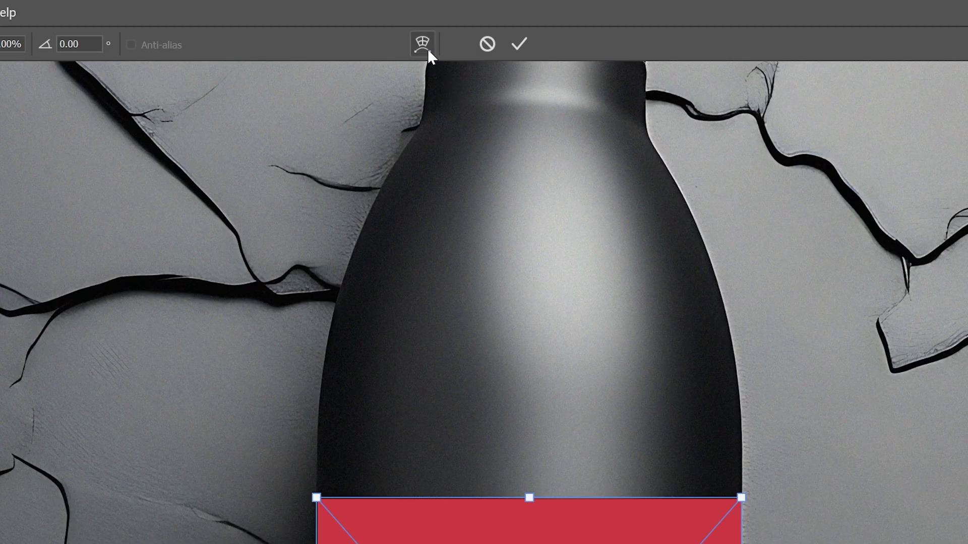
click(427, 48)
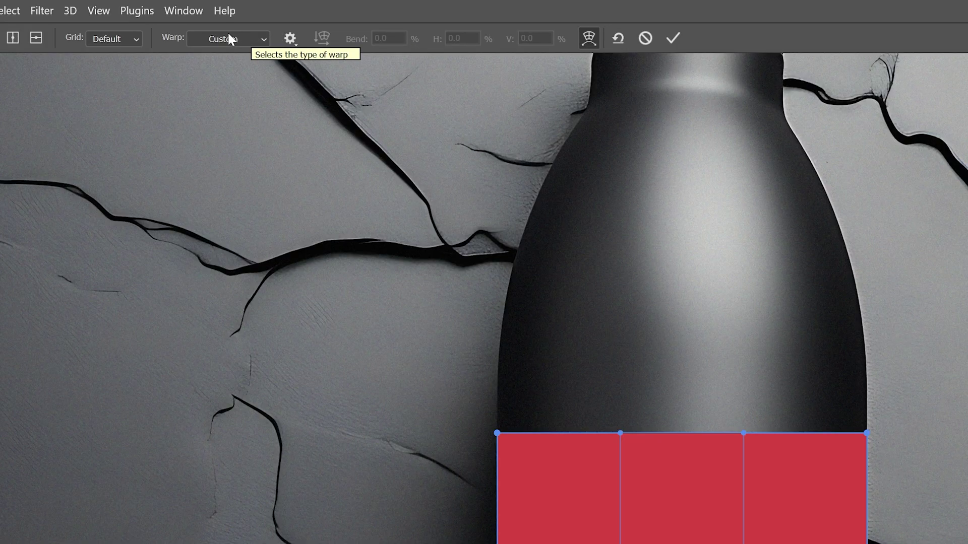
click(229, 39)
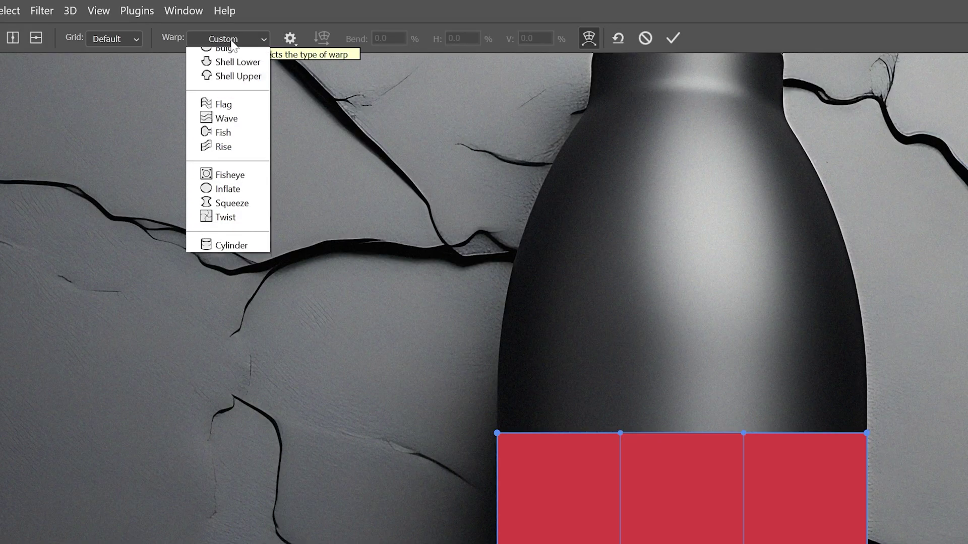
click(237, 351)
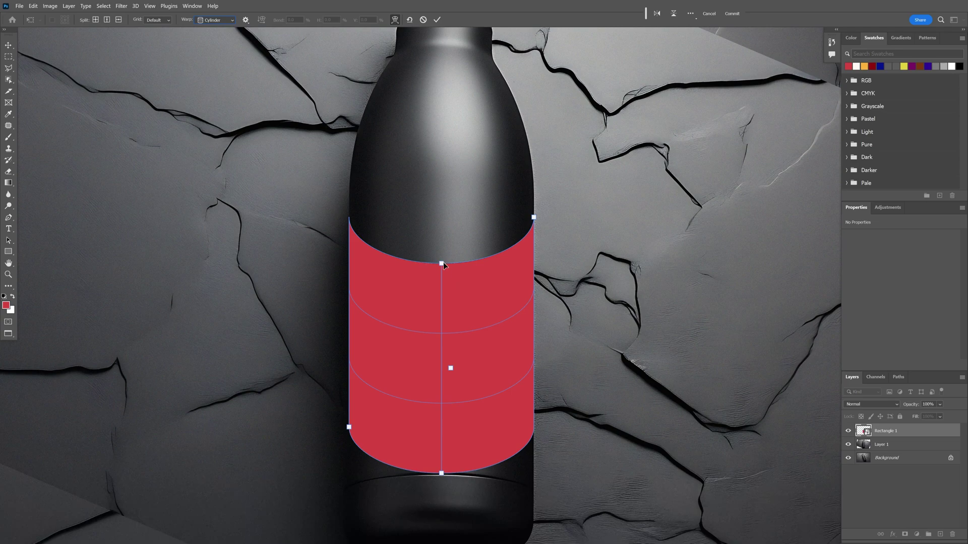
drag(443, 266, 460, 147)
drag(441, 356, 446, 383)
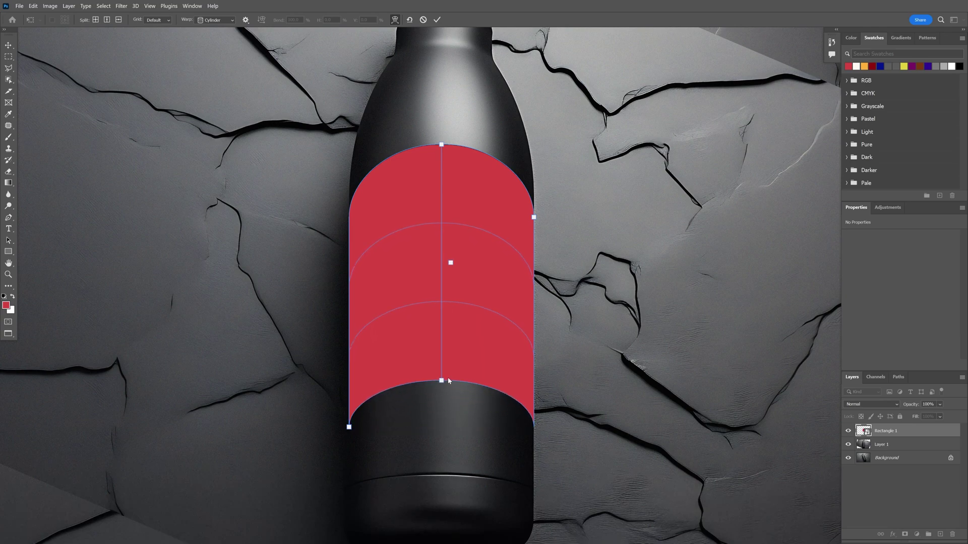
drag(441, 145, 453, 182)
scroll(461, 318, down, 2)
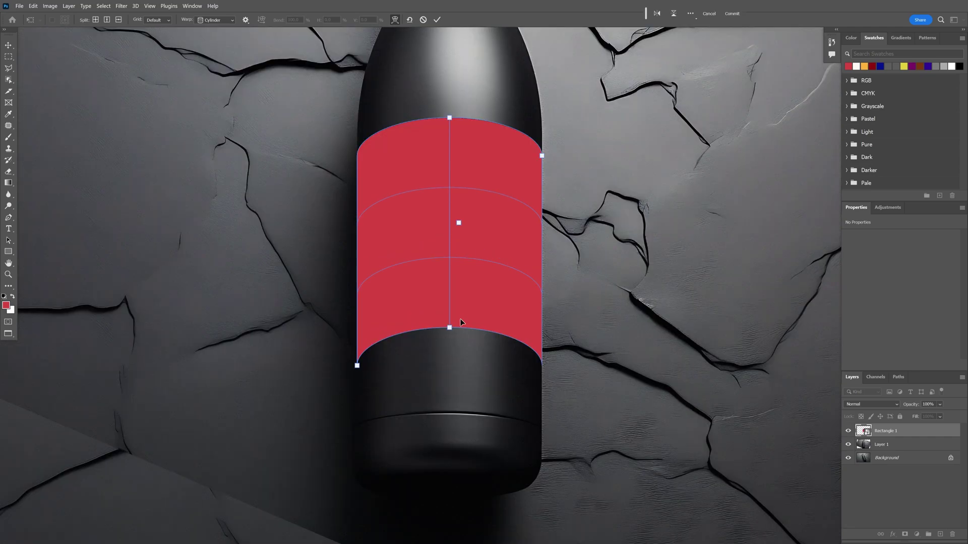
drag(450, 329, 449, 343)
scroll(451, 399, up, 2)
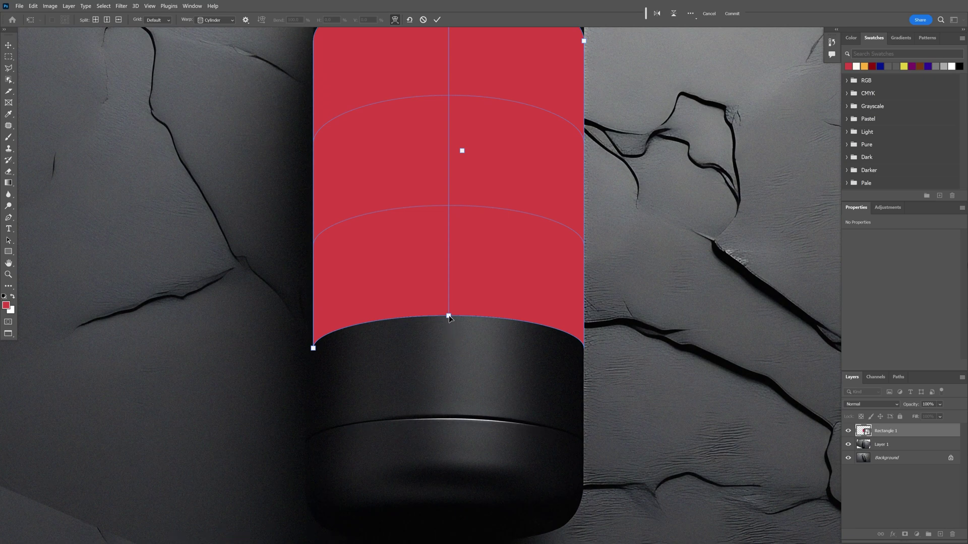
scroll(449, 317, down, 1)
mouse_move(359, 398)
mouse_down()
mouse_move(313, 392)
mouse_move(404, 363)
mouse_move(356, 397)
mouse_up()
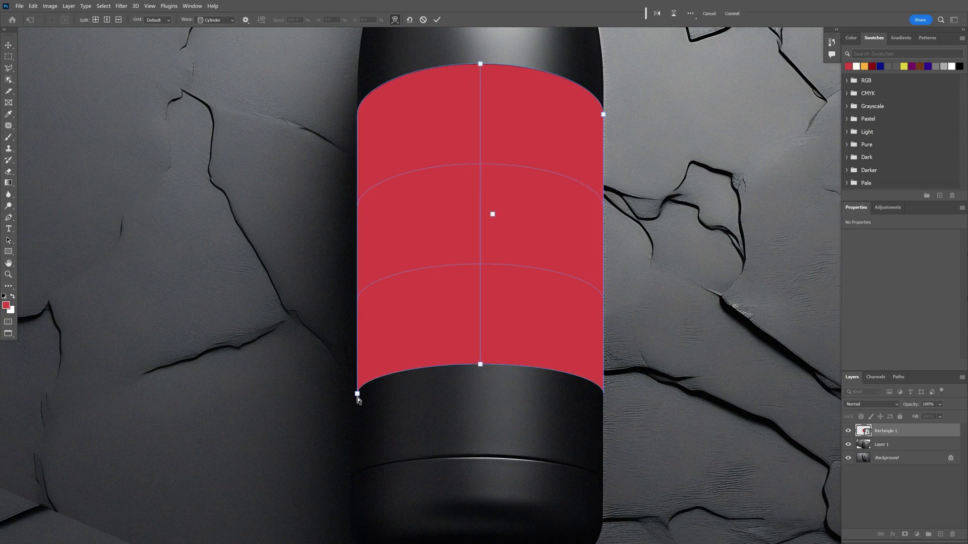
scroll(459, 160, down, 1)
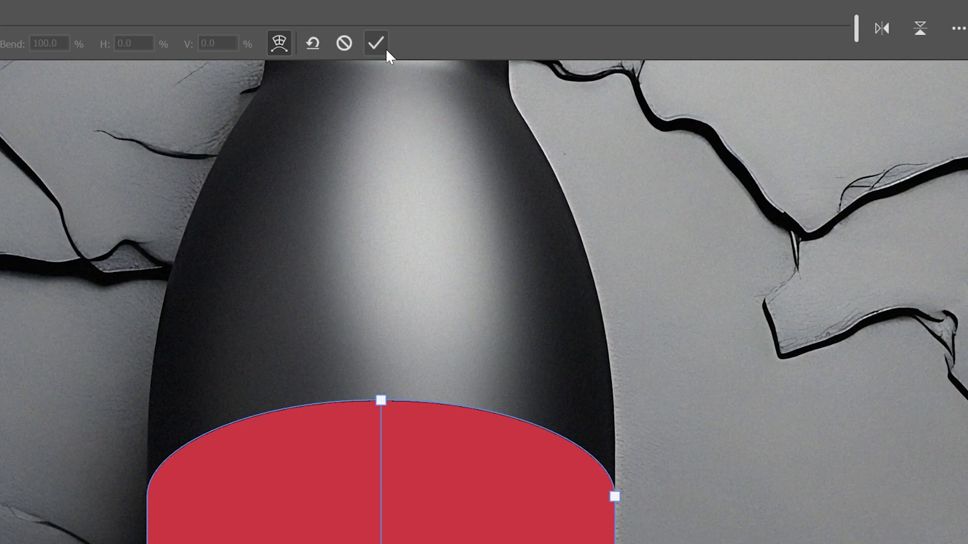
click(376, 43)
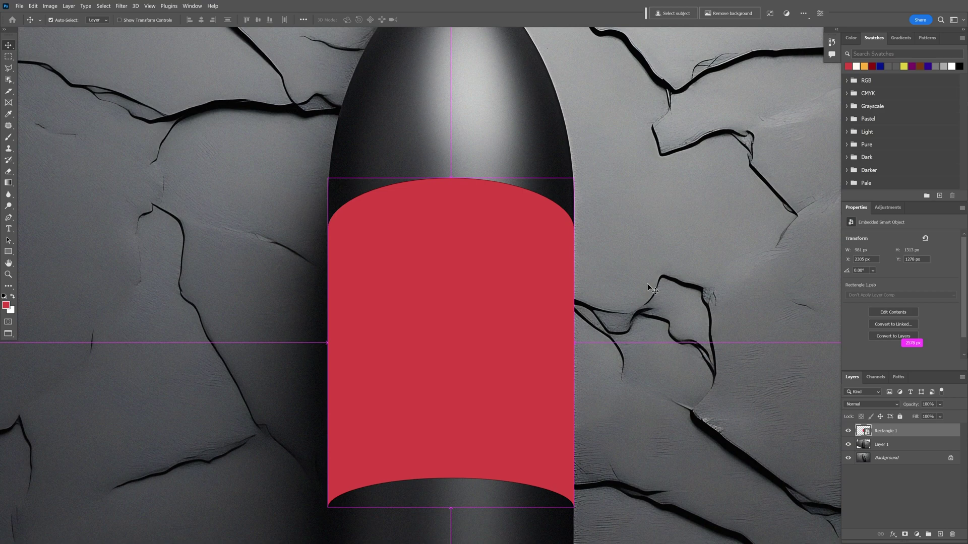
Transform the label again, nudging its top-left corner to align with the bottle edge.
key(ctrl+t)
scroll(432, 205, up, 2)
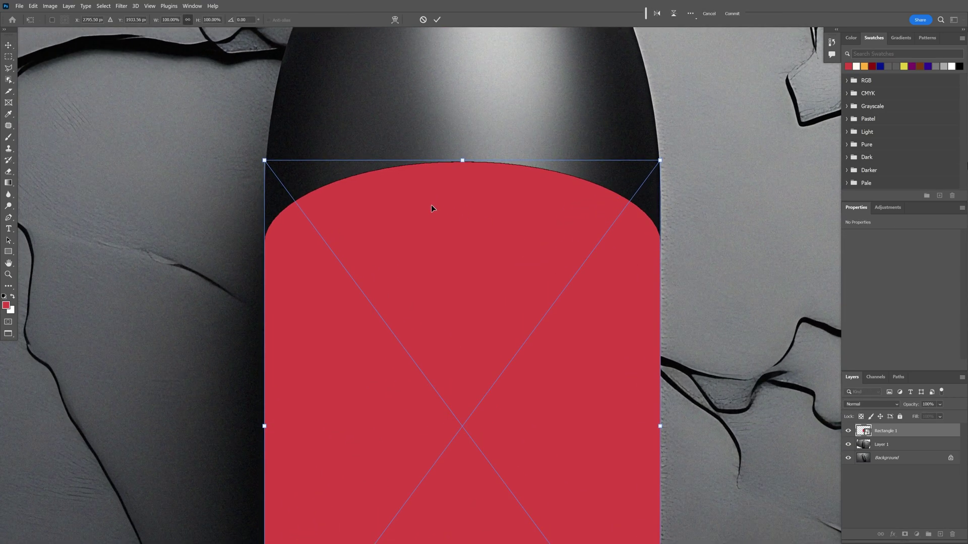
drag(264, 160, 253, 160)
scroll(252, 159, up, 2)
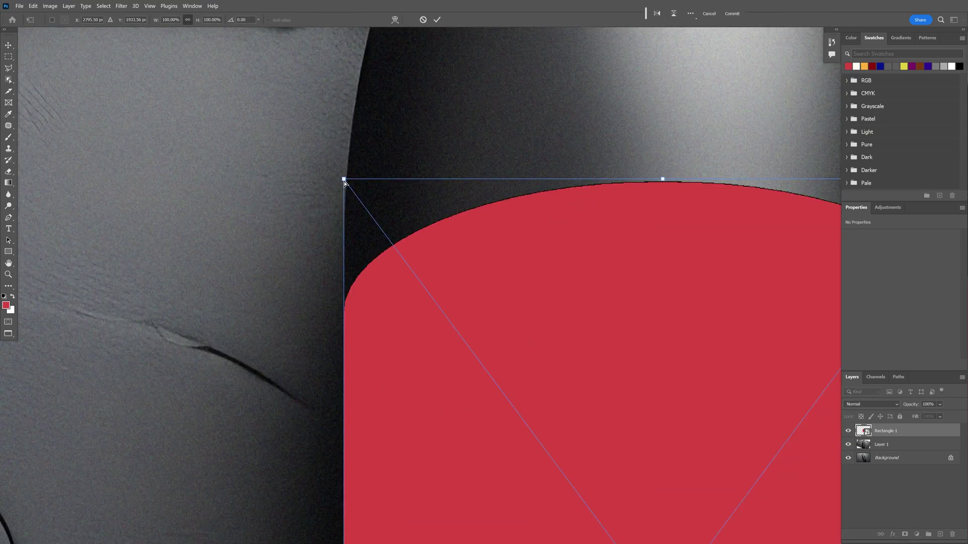
mouse_move(343, 181)
mouse_down()
mouse_move(364, 177)
mouse_move(355, 178)
mouse_up()
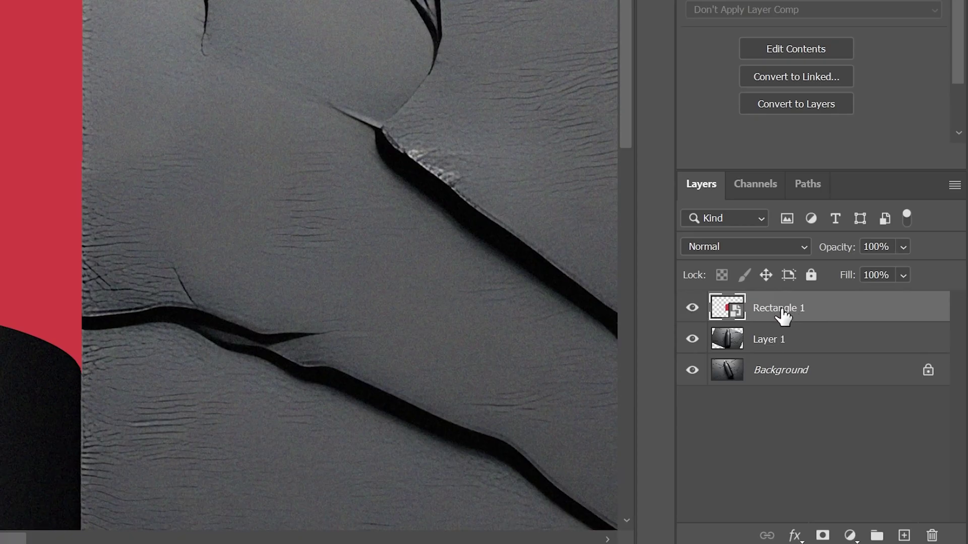
Rename the Rectangle 1 layer to 'Logo'.
double_click(782, 310)
text(Logo)
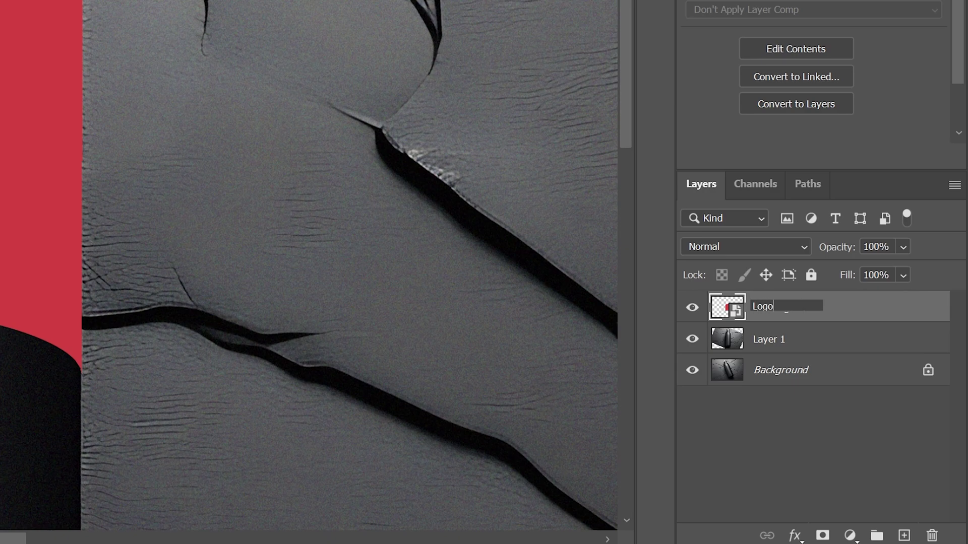
key(Return)
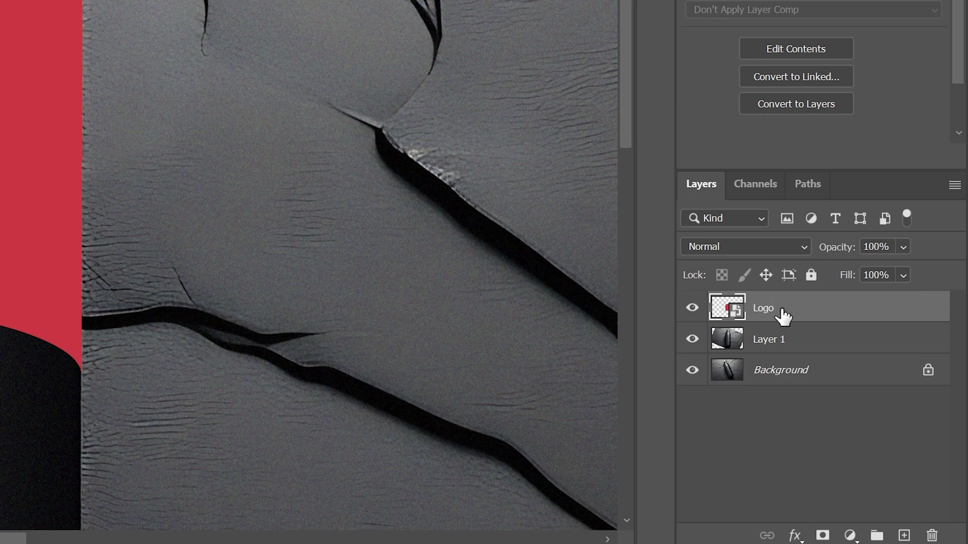
Place the white PANTER image inside the smart object and scale it to span the label width.
double_click(734, 311)
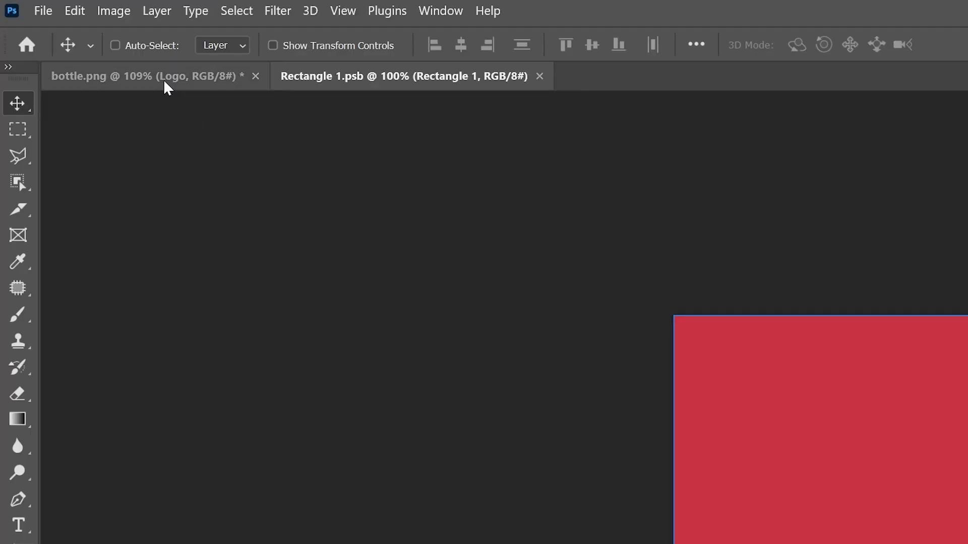
click(72, 35)
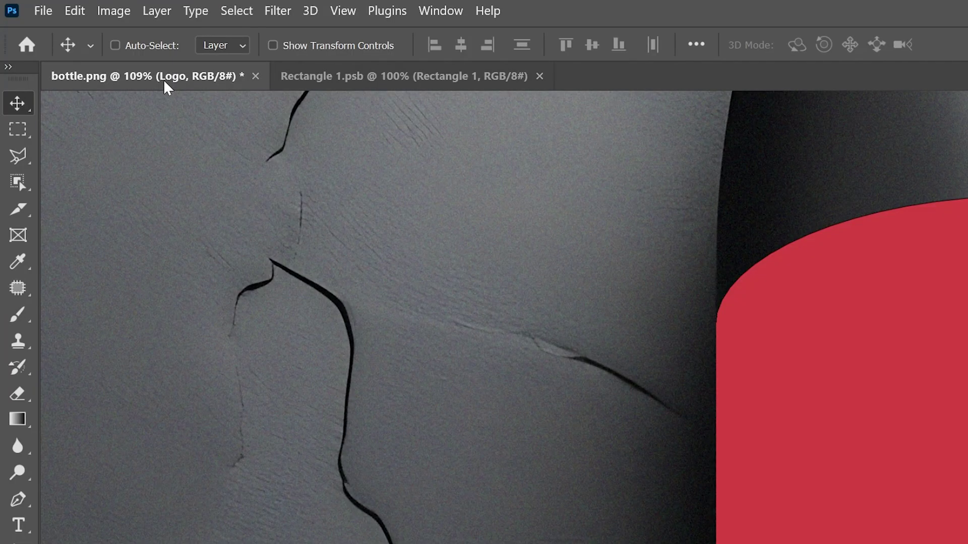
scroll(342, 305, down, 4)
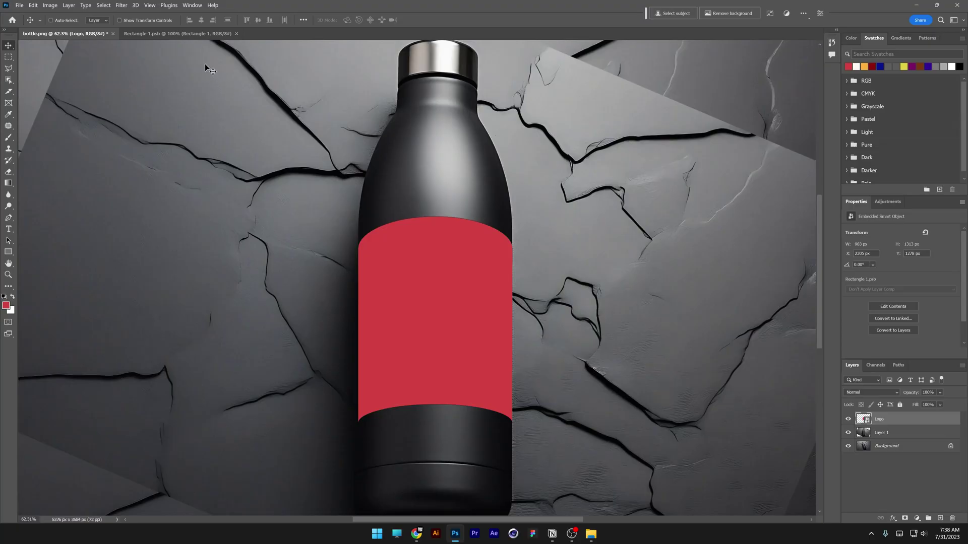
click(181, 34)
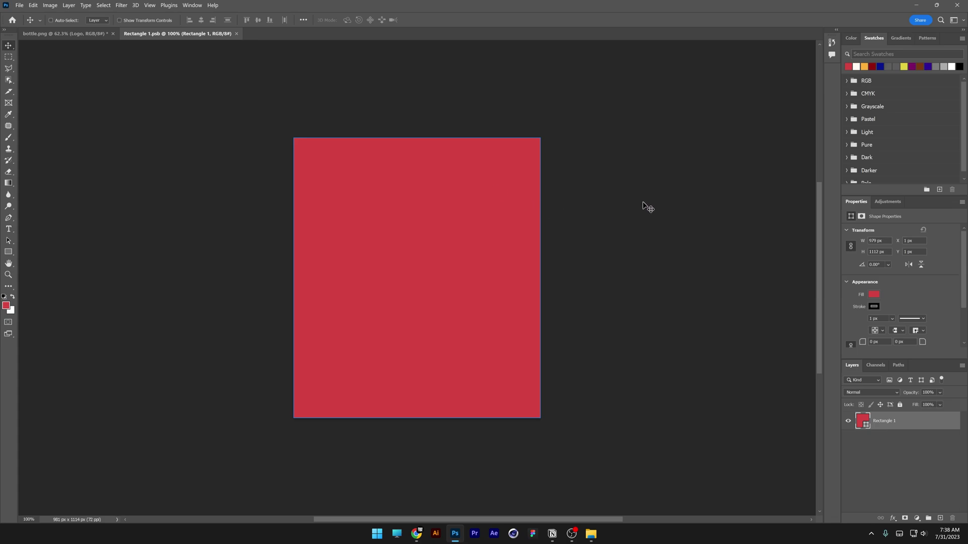
drag(877, 128, 417, 254)
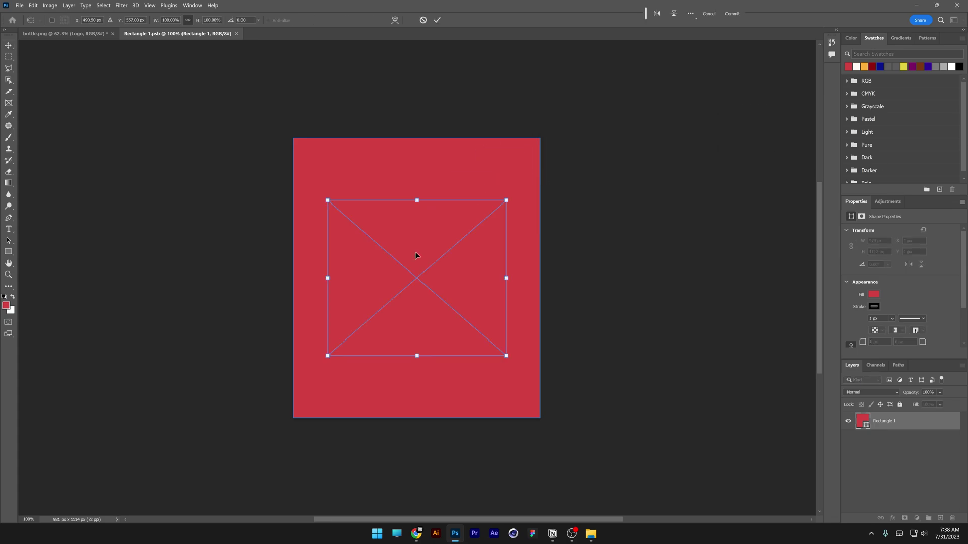
drag(506, 202, 543, 161)
key(Return)
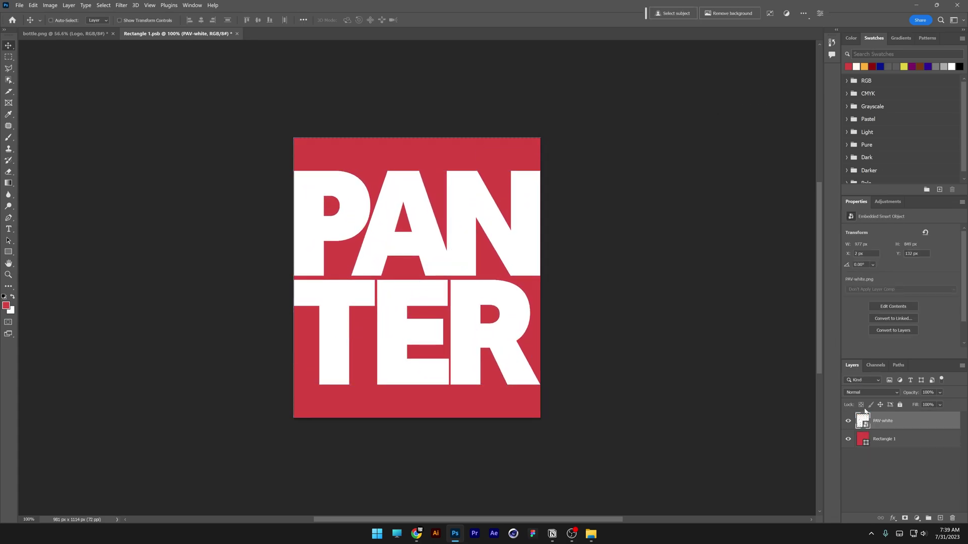
Hide the red Rectangle 1 and save the smart object contents.
click(848, 440)
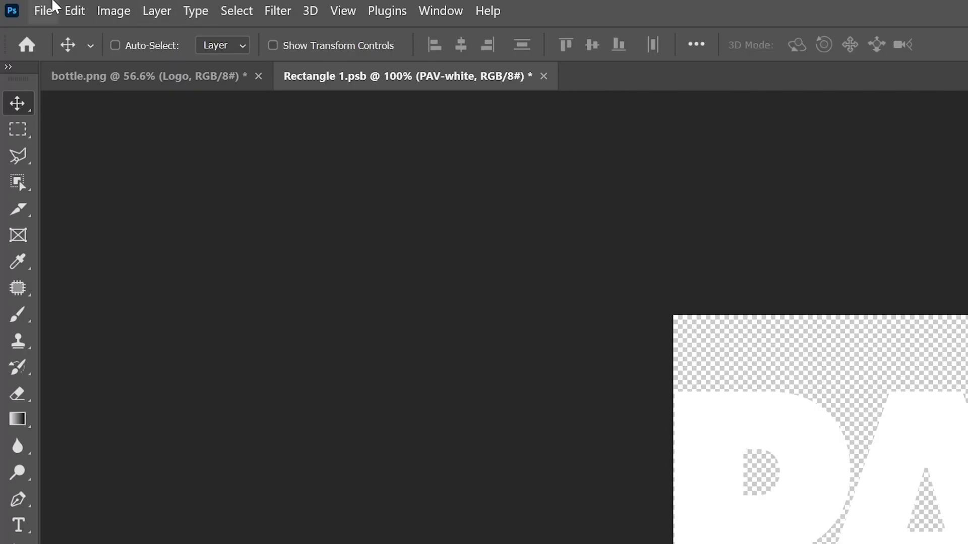
click(19, 5)
click(78, 232)
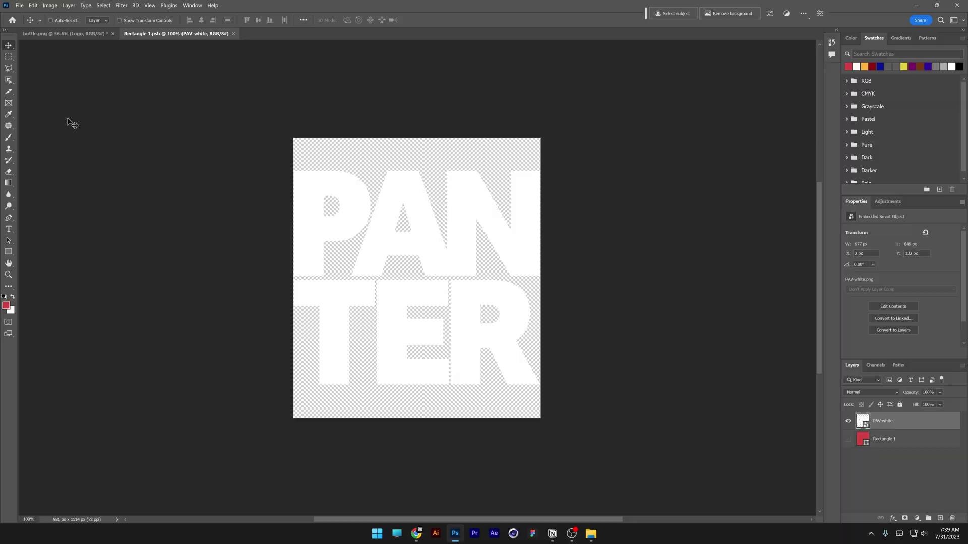
Stretch the PANTER logo to about 122% height, roughly 1265 px tall, on the bottle mockup.
click(67, 34)
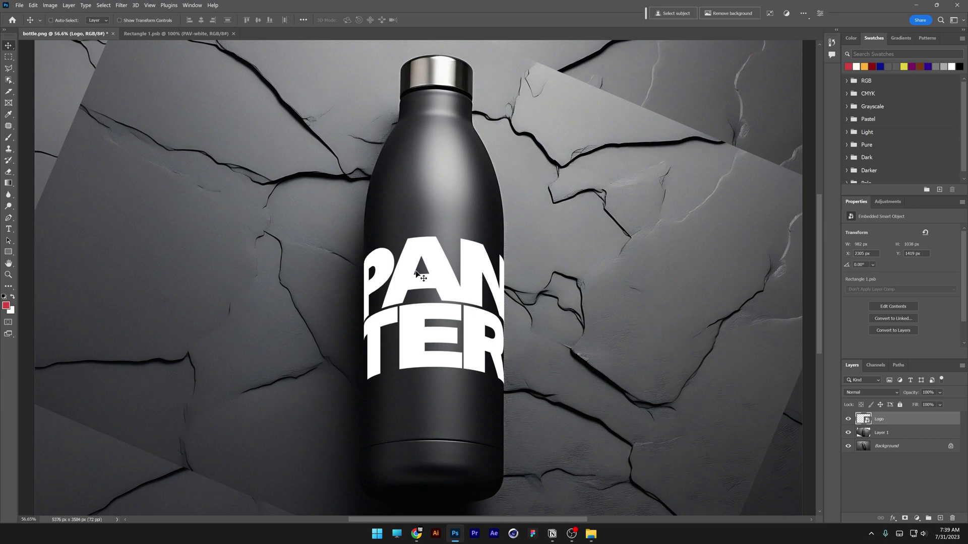
scroll(416, 273, up, 3)
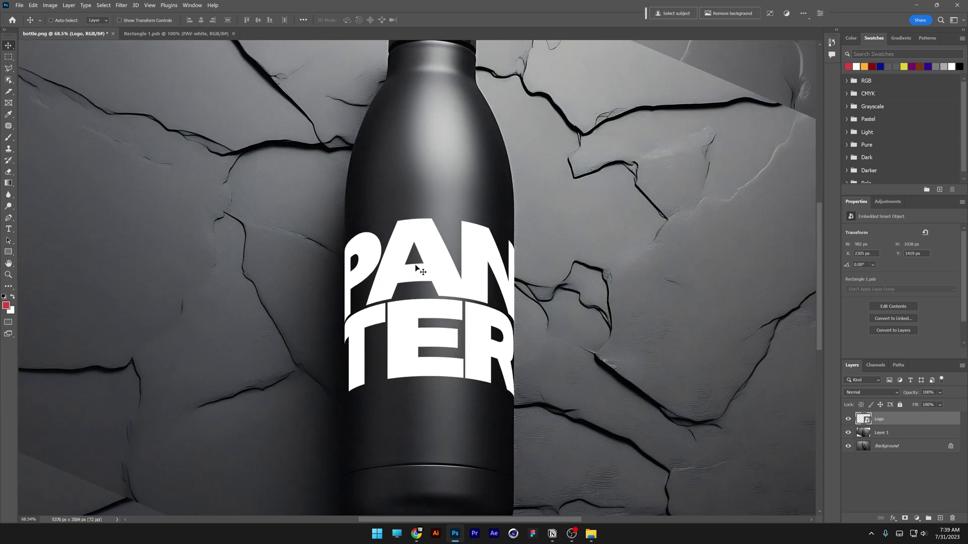
key(ctrl+t)
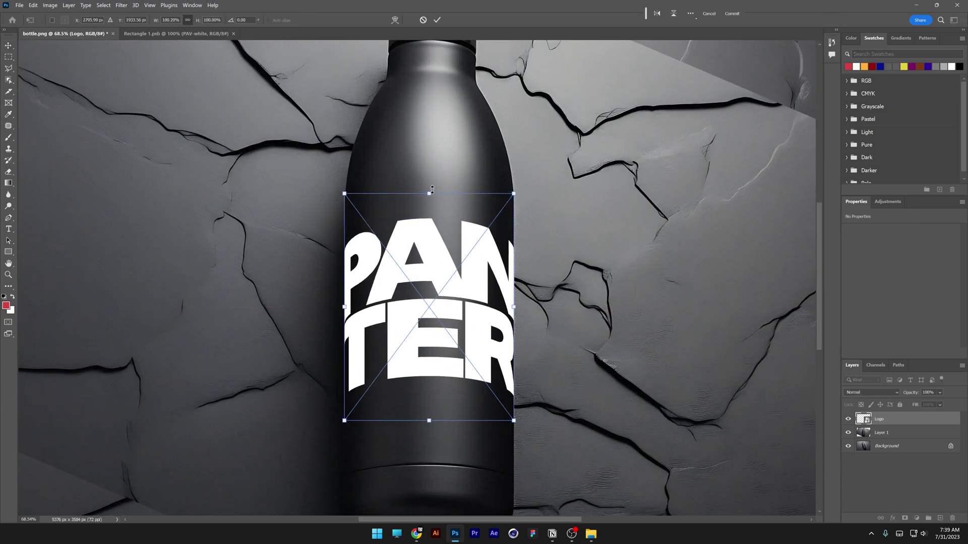
drag(429, 191, 434, 169)
key(Return)
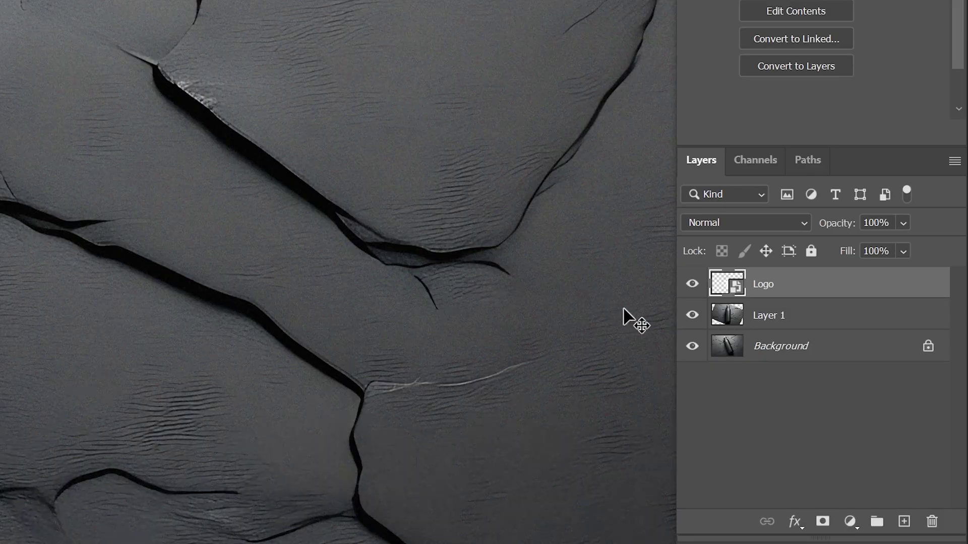
Set the Logo layer's Underlying Layer Blend If sliders to 12/74 and 67/255.
double_click(805, 288)
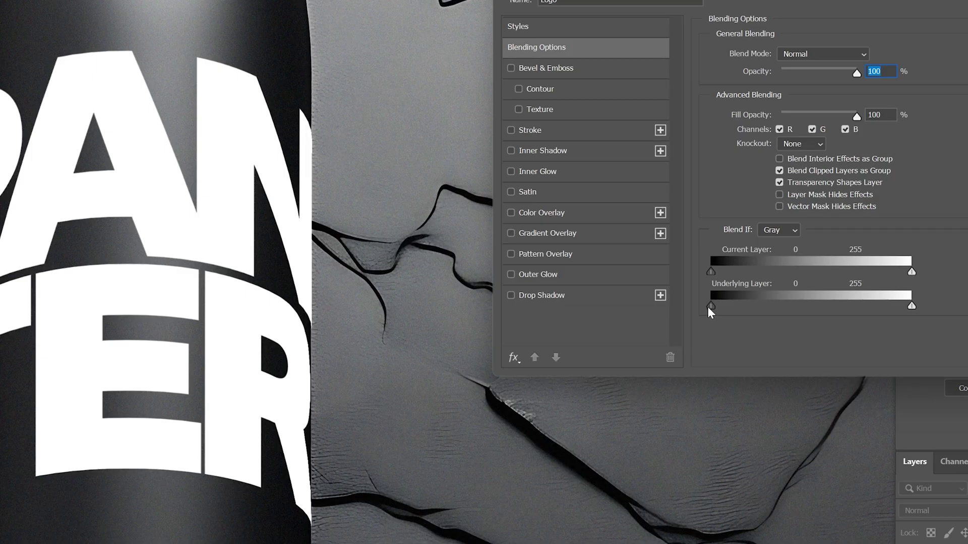
drag(711, 306, 732, 291)
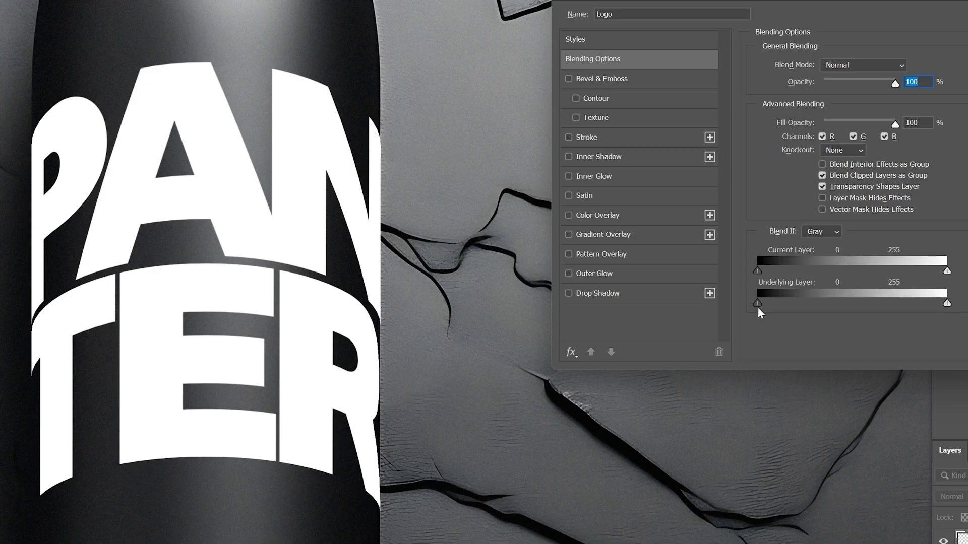
drag(759, 307, 811, 303)
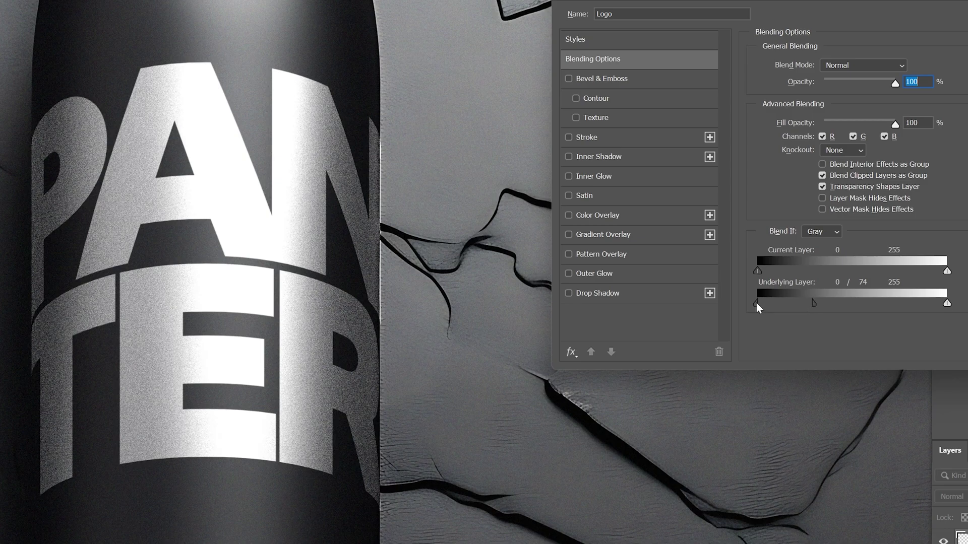
drag(760, 302, 767, 303)
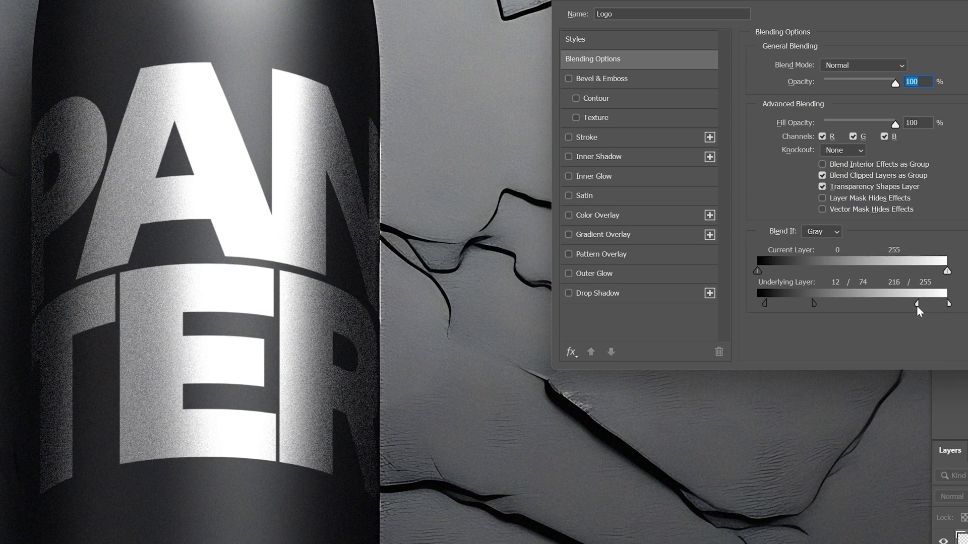
drag(845, 301, 824, 301)
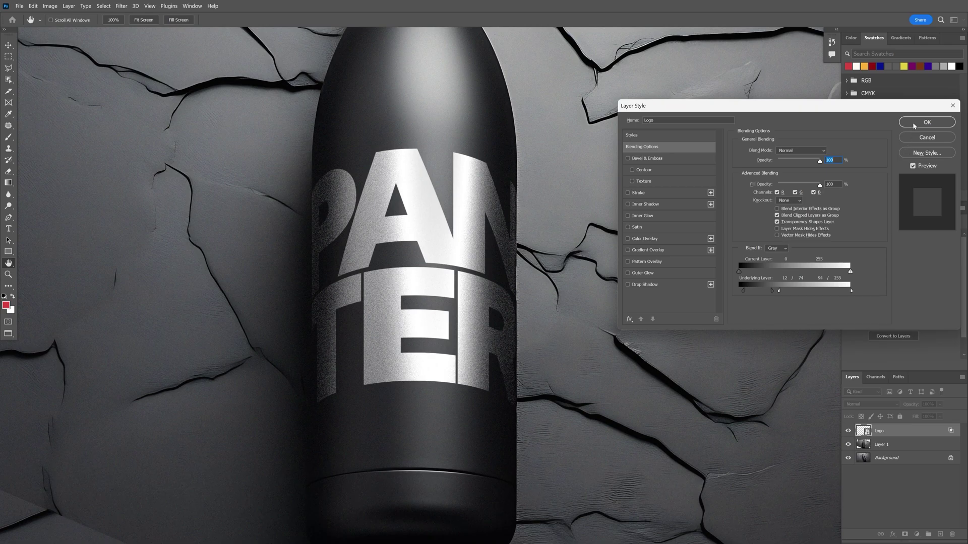
Accept the blending settings and delete Layer 1 to reveal the tilted bottle.
click(926, 122)
key(ctrl+0)
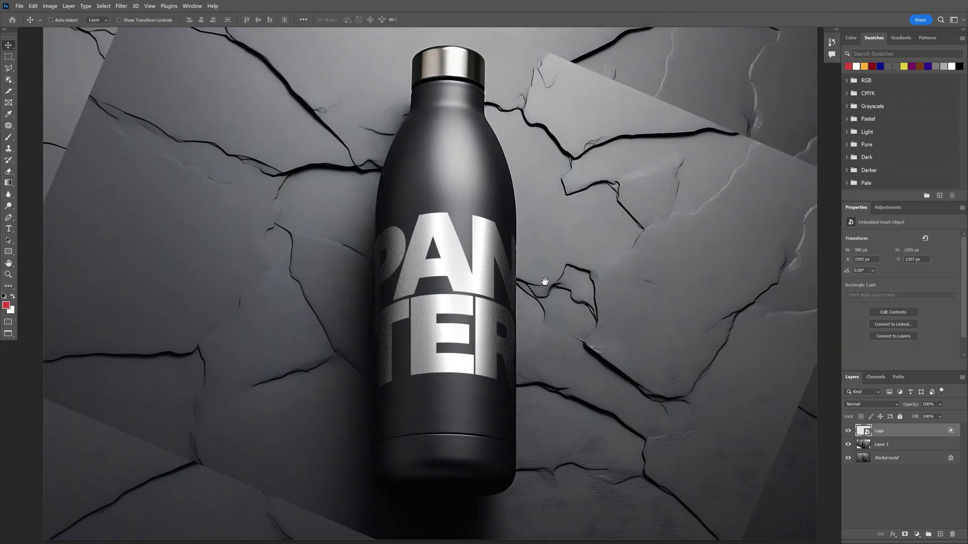
scroll(548, 291, down, 1)
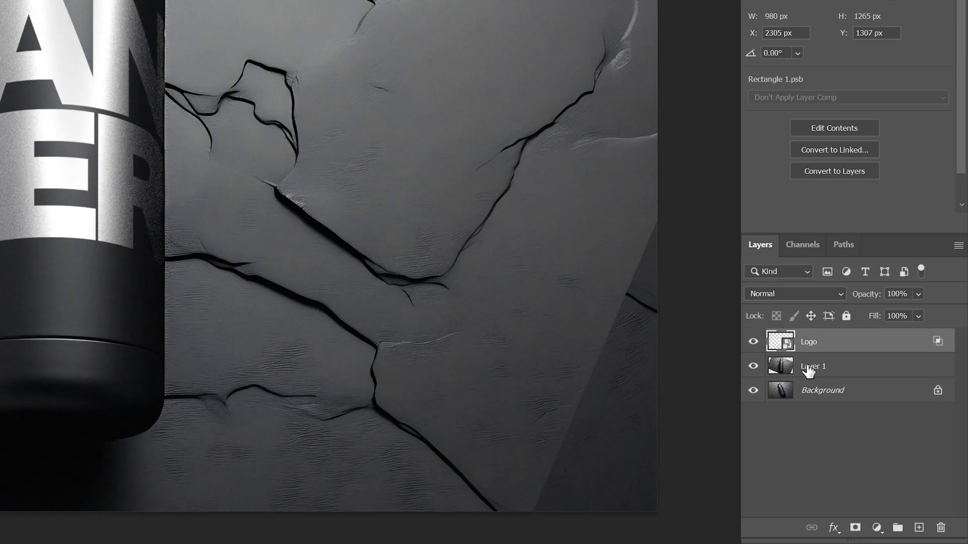
click(808, 371)
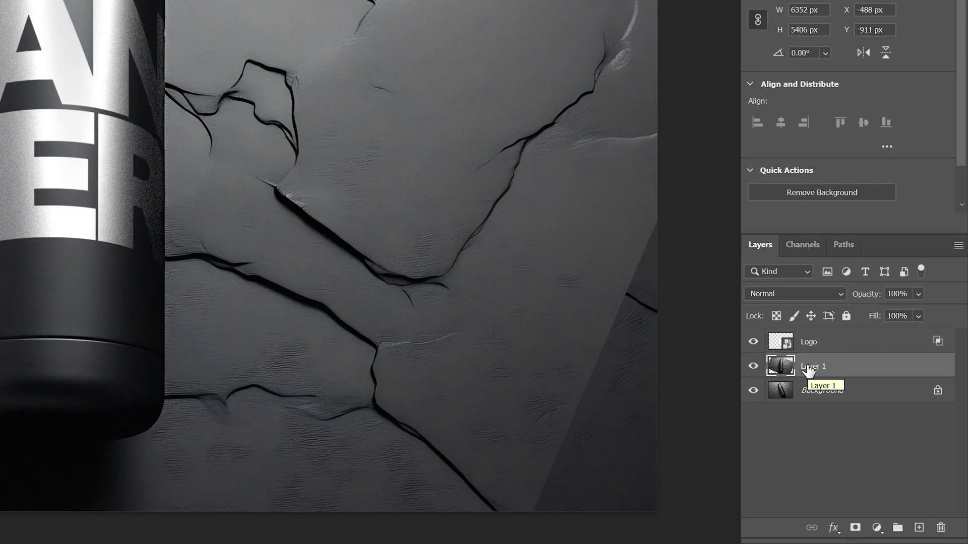
key(Delete)
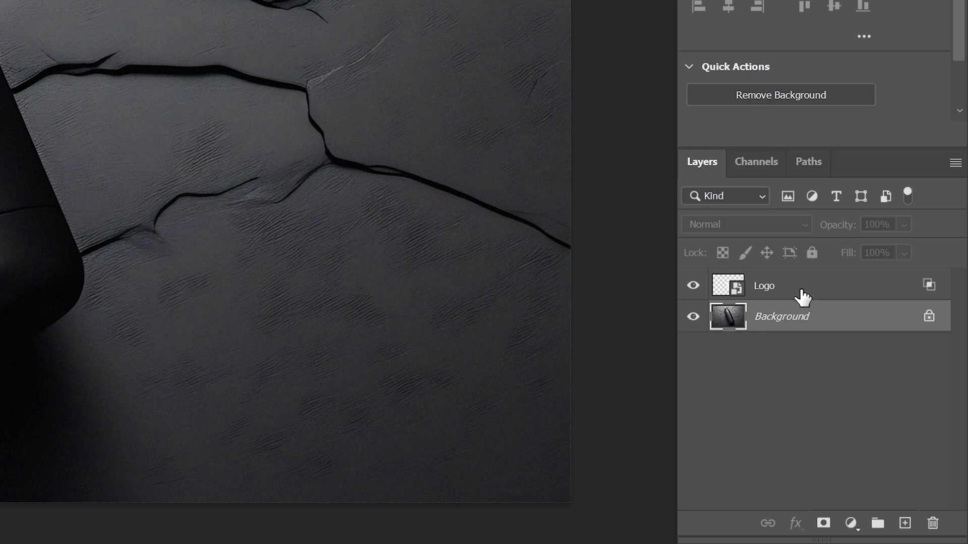
Rotate the Logo layer about 23° and nudge it onto the tilted bottle's body.
click(894, 432)
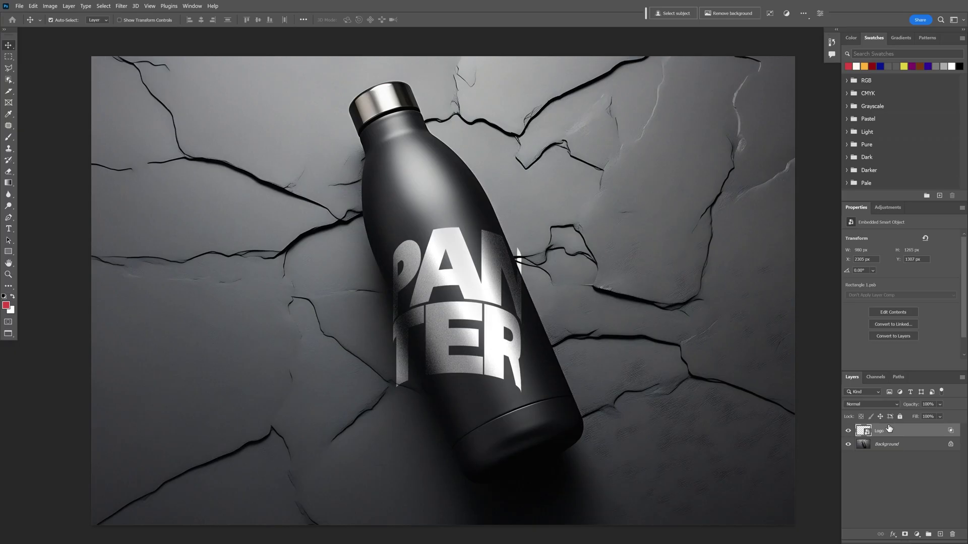
key(ctrl+t)
key(ctrl+plus)
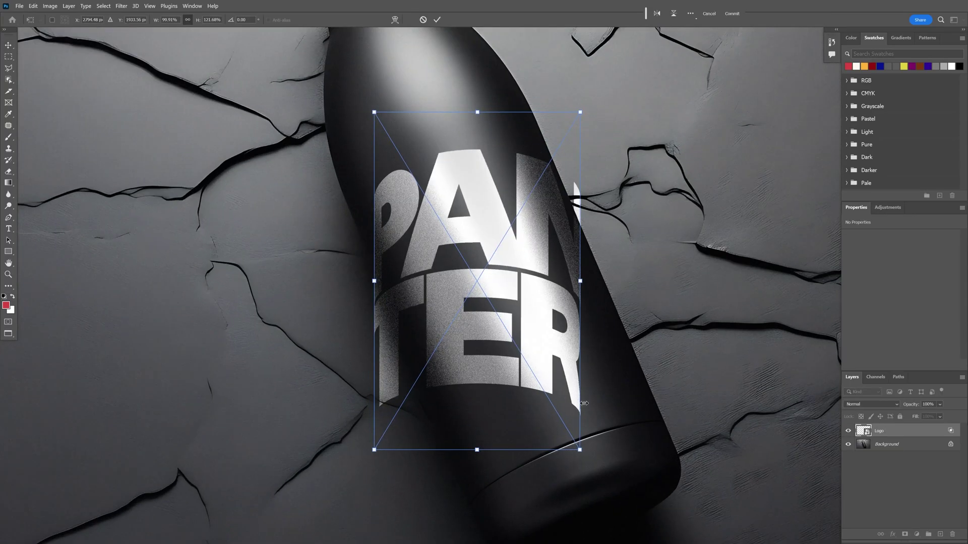
drag(590, 448, 646, 391)
mouse_move(549, 257)
mouse_down()
mouse_move(557, 249)
mouse_move(545, 257)
mouse_up()
key(Return)
key(ctrl+0)
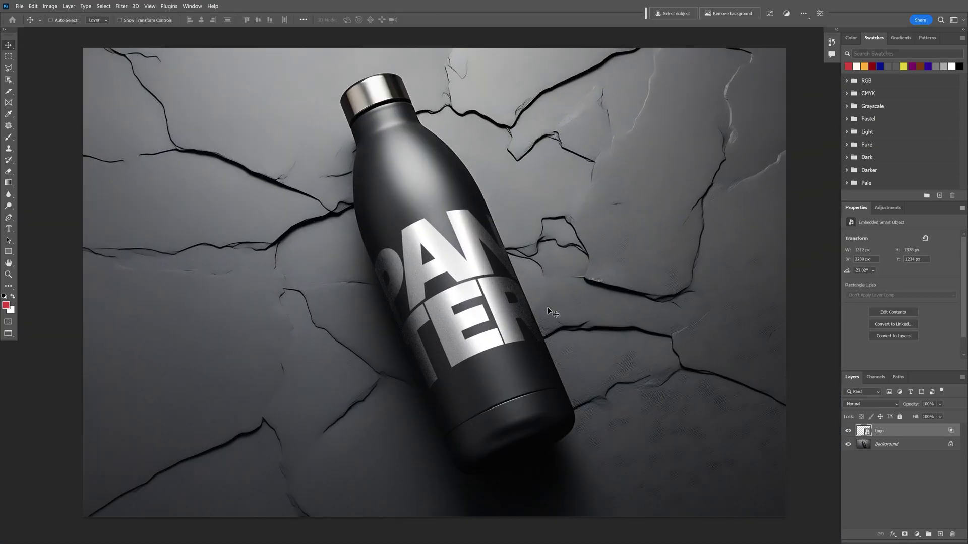